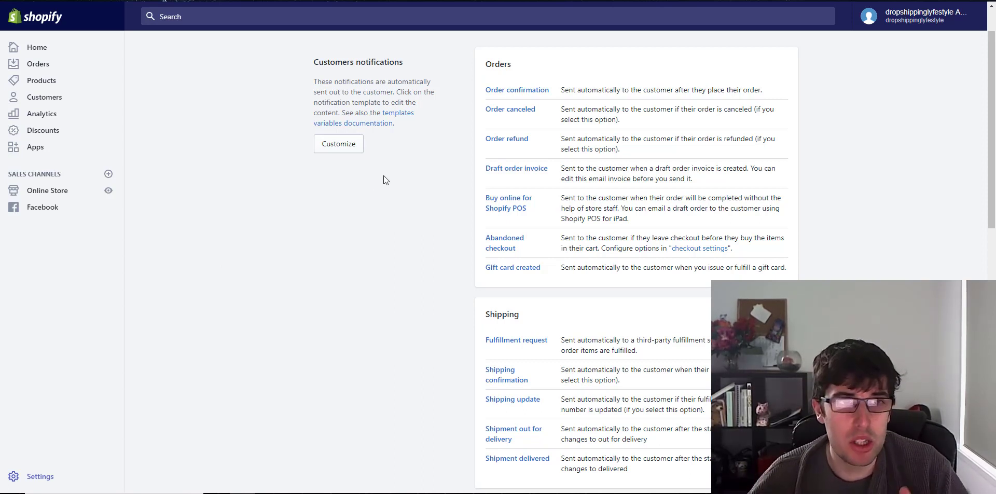
Scroll through the Shopify customer notifications list and back to the top
scroll(446, 175, "down", 1)
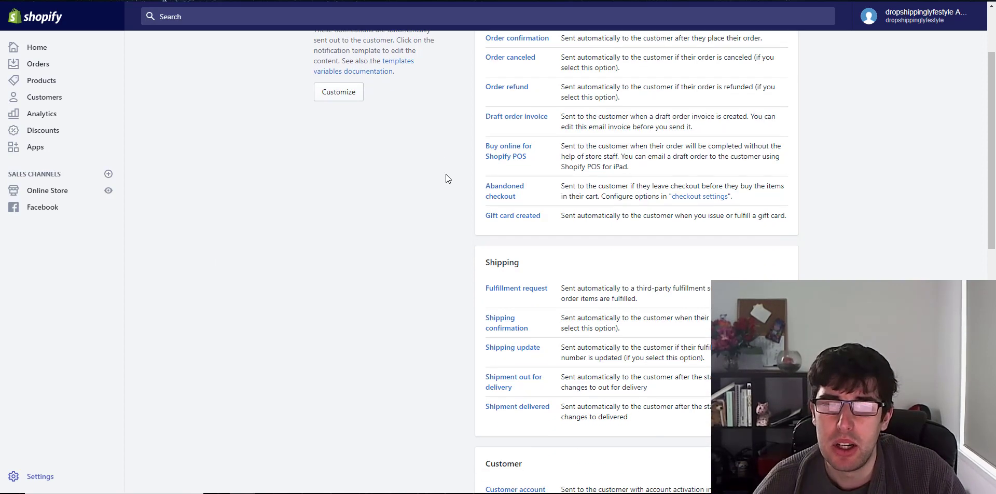
scroll(446, 174, "down", 1)
scroll(446, 175, "down", 1)
scroll(445, 178, "down", 1)
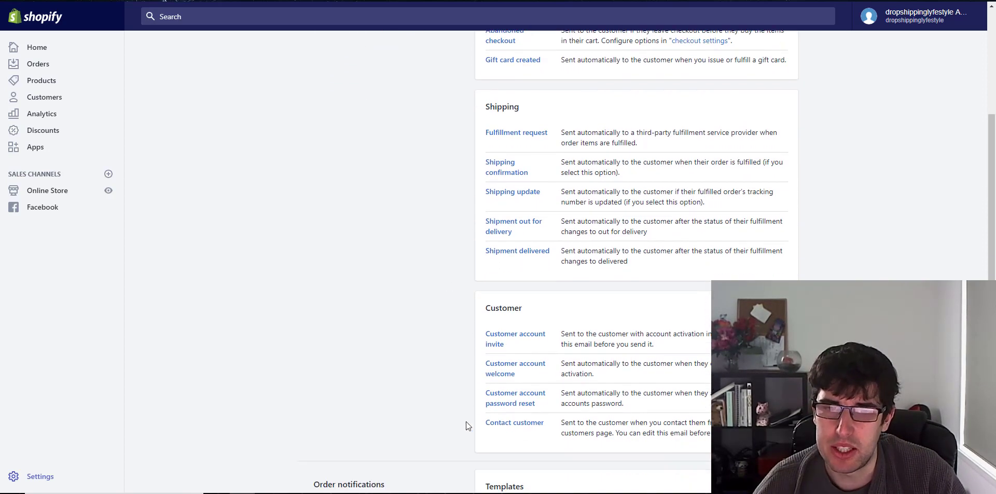
scroll(406, 368, "down", 1)
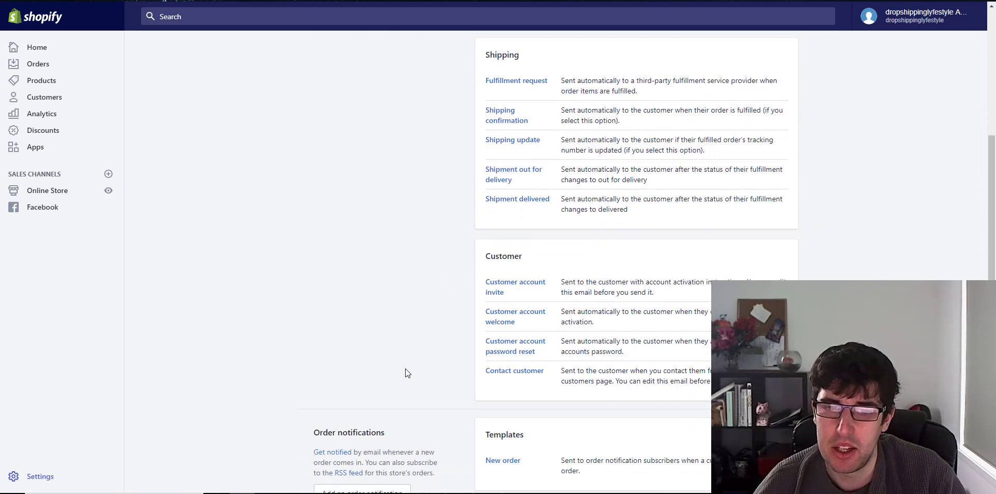
scroll(406, 369, "down", 1)
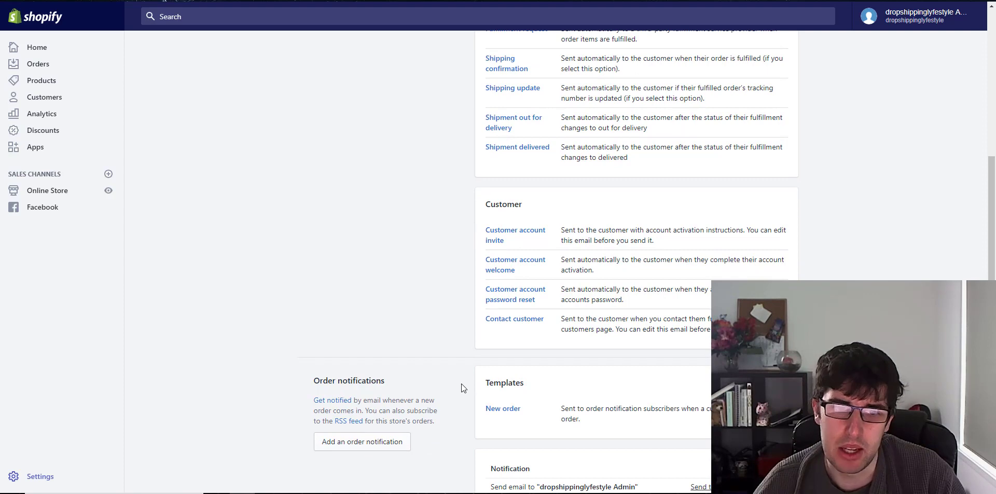
scroll(462, 384, "up", 3)
scroll(462, 382, "up", 4)
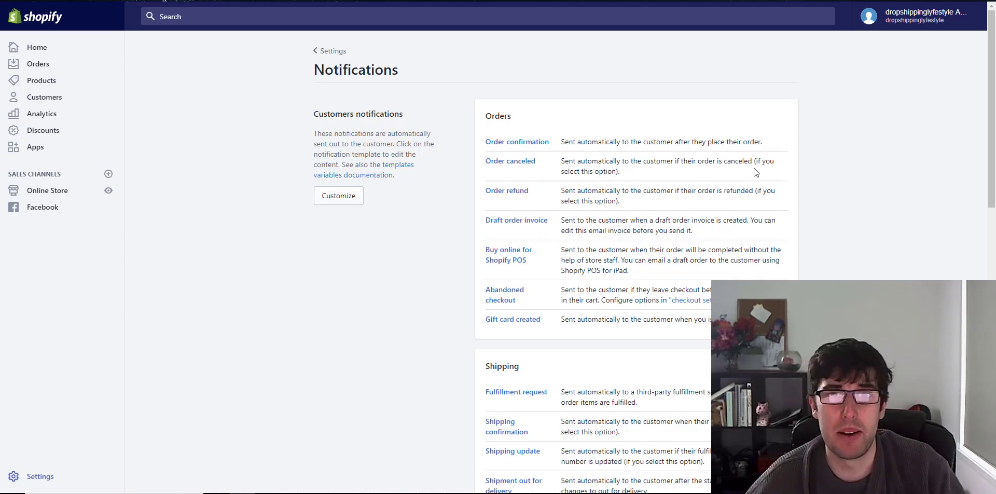
Open the Order confirmation template, review its default email preview, then close the preview
left_click(502, 143)
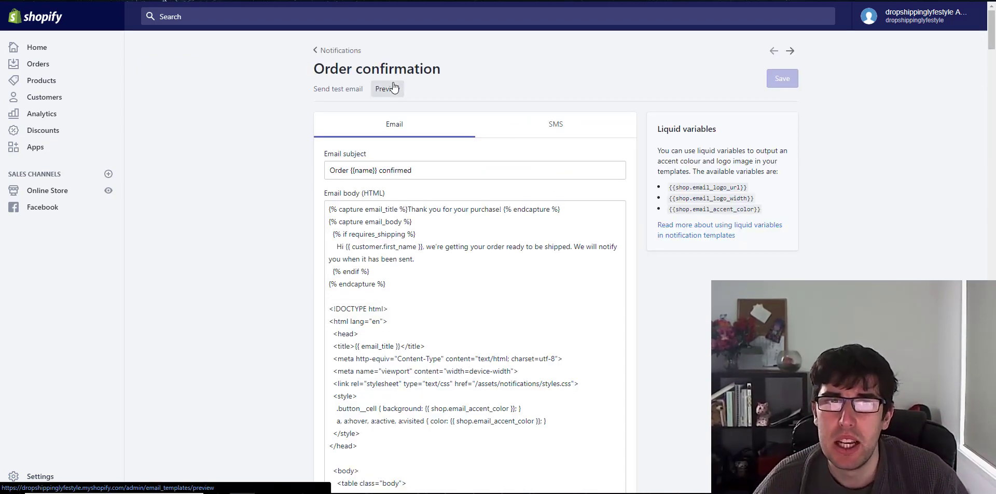
left_click(393, 88)
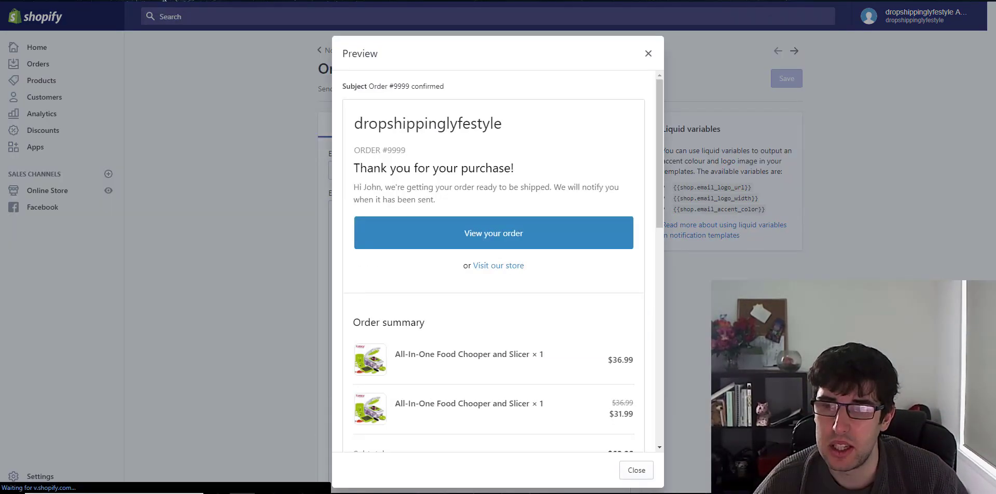
scroll(483, 160, "down", 3)
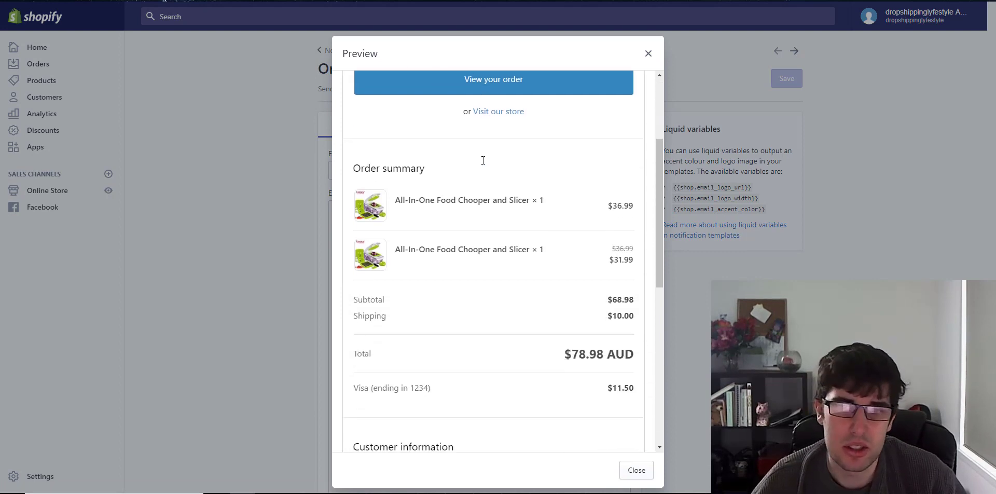
scroll(483, 162, "down", 1)
scroll(483, 163, "down", 1)
scroll(482, 164, "down", 3)
scroll(483, 162, "down", 2)
scroll(482, 162, "up", 6)
scroll(483, 162, "up", 4)
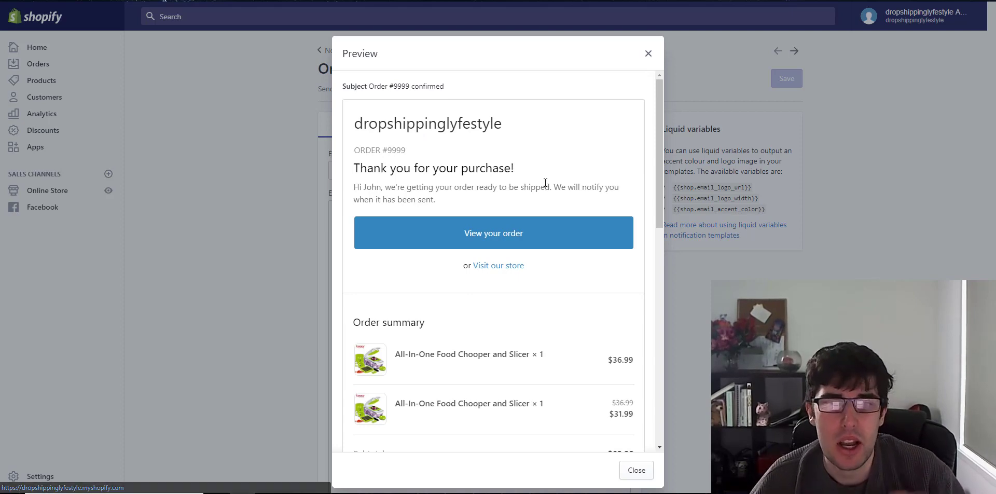
scroll(542, 182, "down", 4)
scroll(544, 185, "down", 5)
scroll(546, 186, "down", 2)
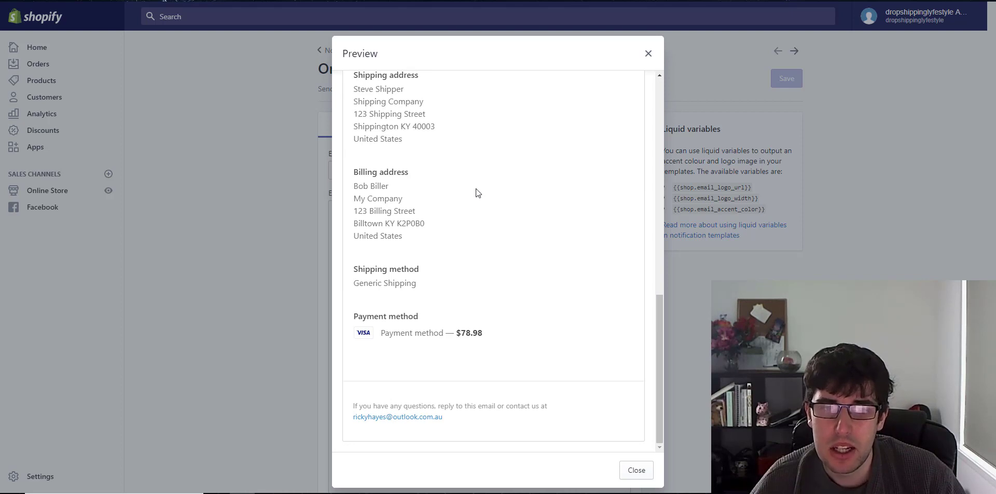
scroll(478, 192, "up", 3)
scroll(478, 192, "up", 2)
scroll(478, 192, "up", 4)
scroll(477, 193, "up", 1)
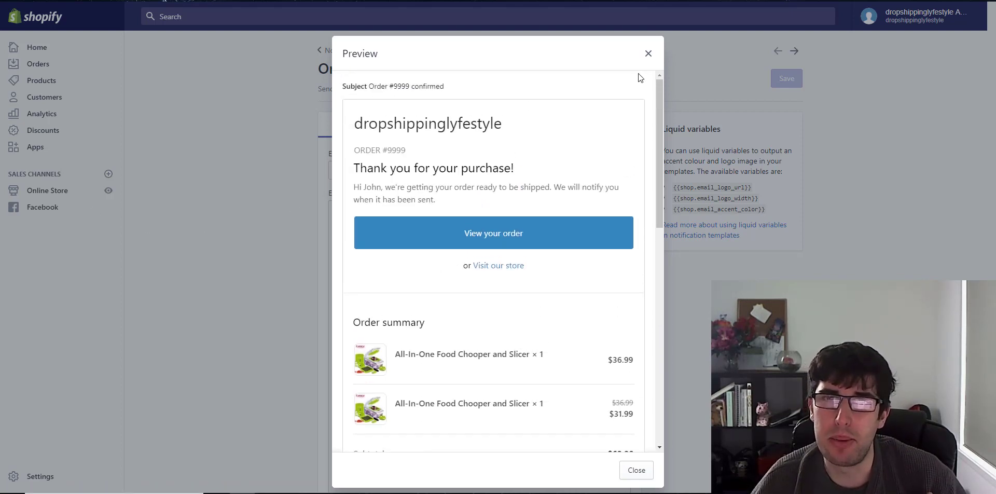
left_click(649, 54)
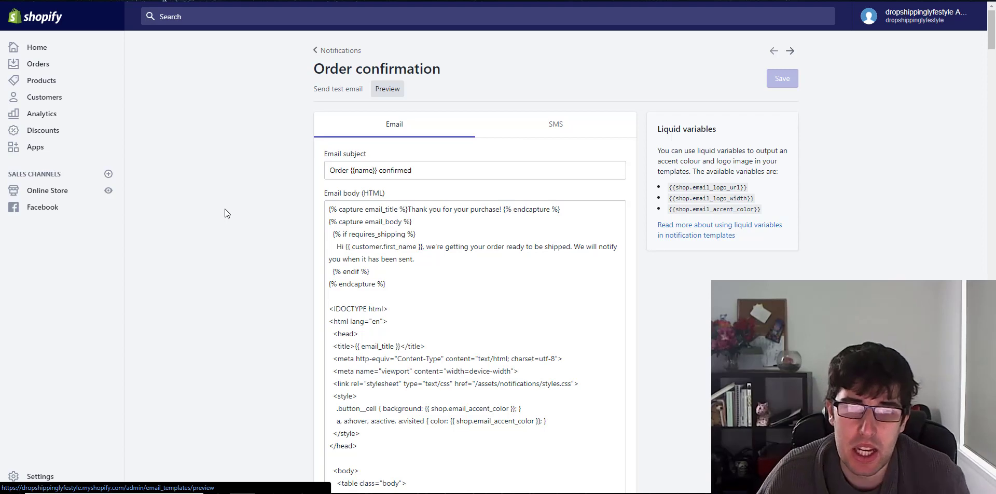
Glance over the Order confirmation template's HTML email body
scroll(225, 209, "down", 6)
scroll(225, 210, "up", 6)
Return to the Shopify Notifications list and scroll through the order and shipping templates
left_click(332, 50)
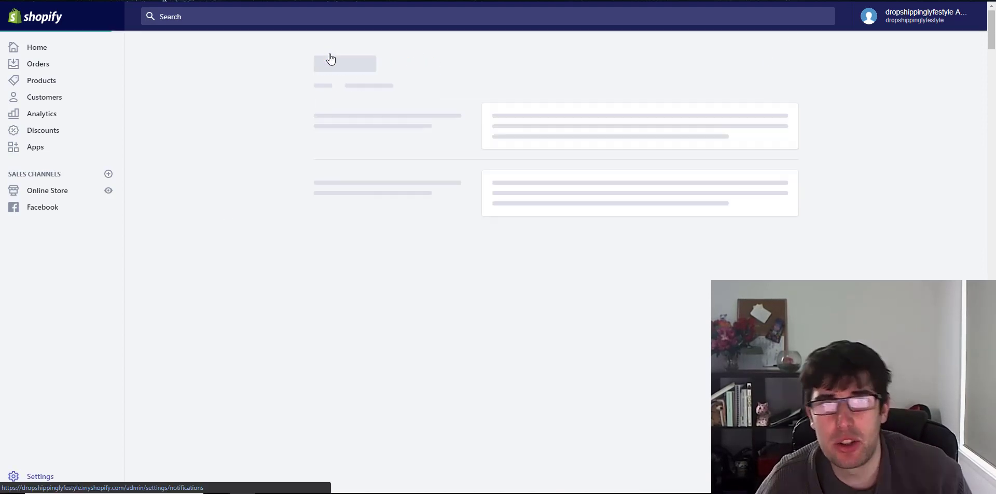
scroll(467, 249, "down", 3)
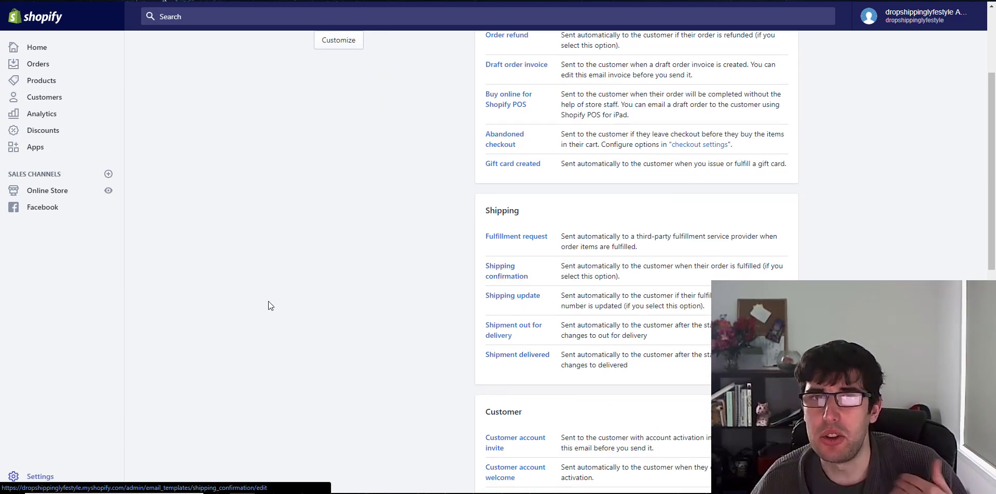
scroll(289, 332, "up", 2)
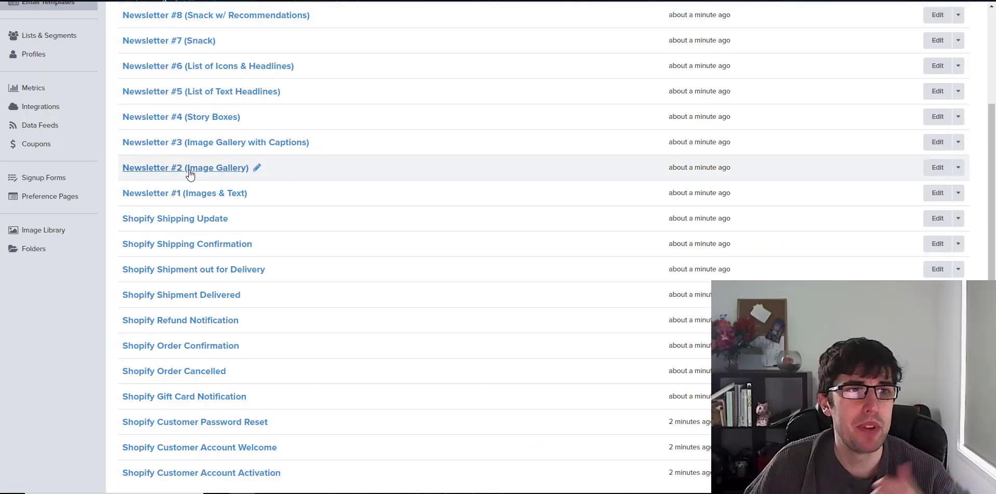
Open the Shopify Order Confirmation template from Klaviyo's Email Templates list
scroll(171, 156, "up", 3)
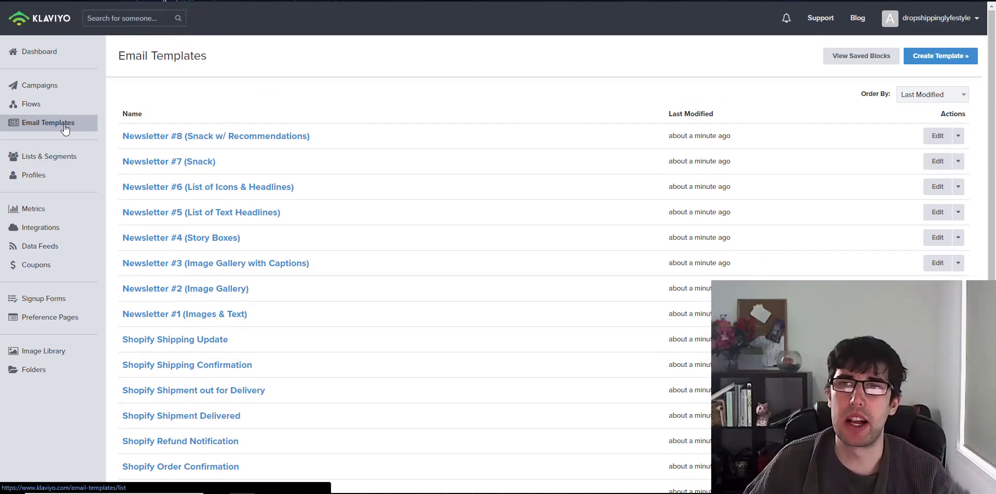
scroll(372, 149, "down", 1)
scroll(372, 149, "down", 2)
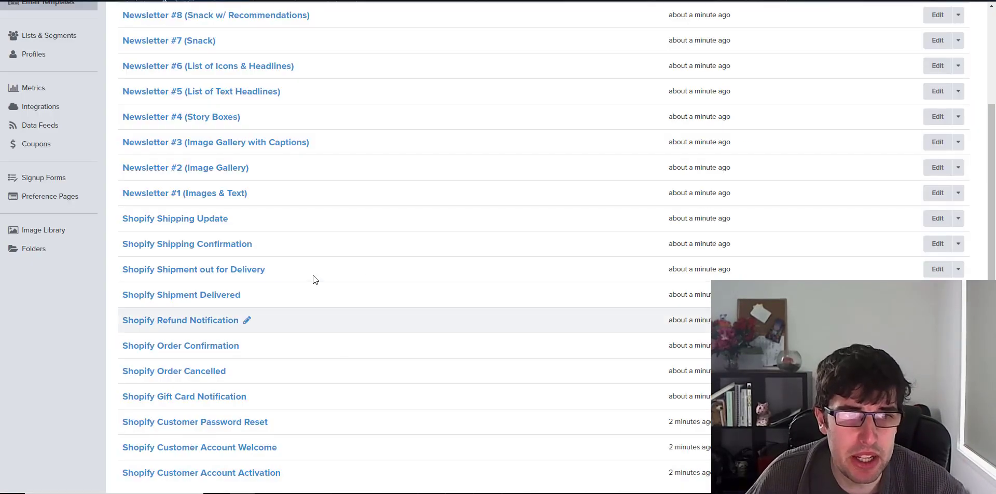
left_click(199, 348)
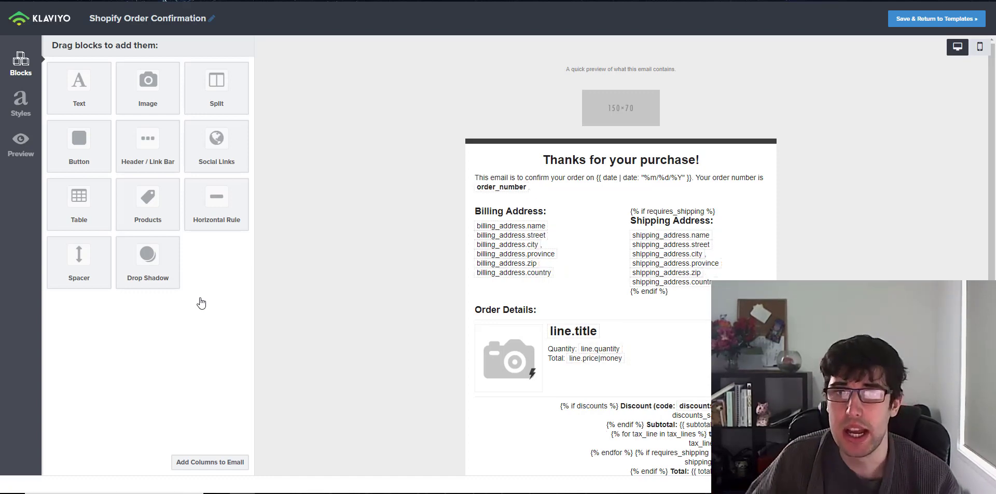
scroll(762, 160, "down", 2)
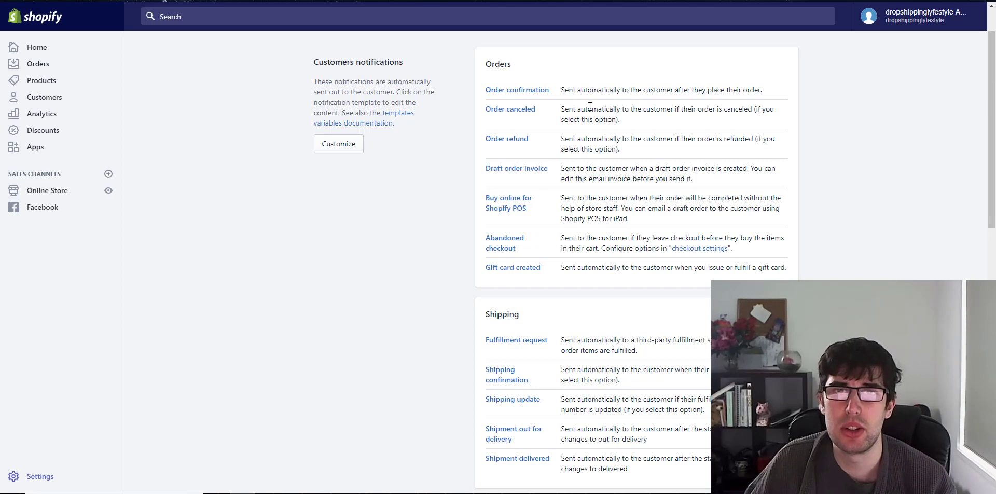
left_click(529, 91)
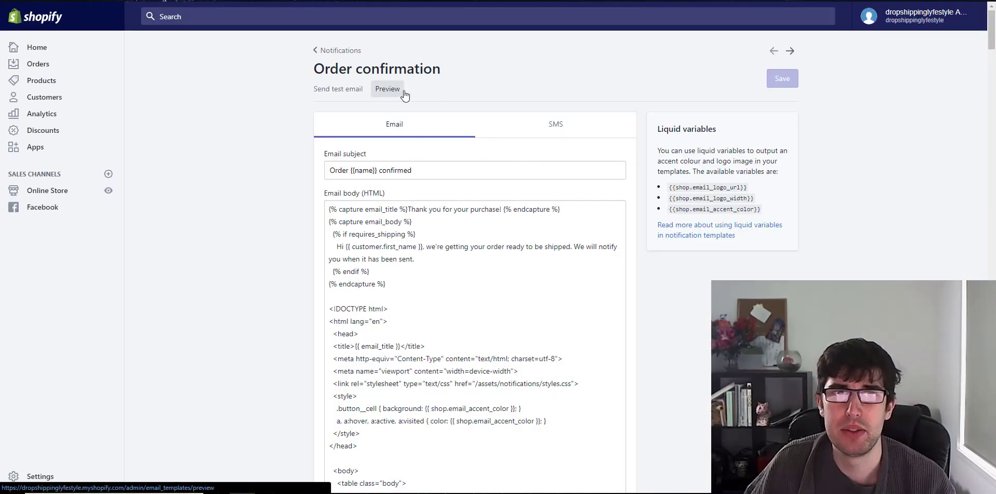
left_click(397, 92)
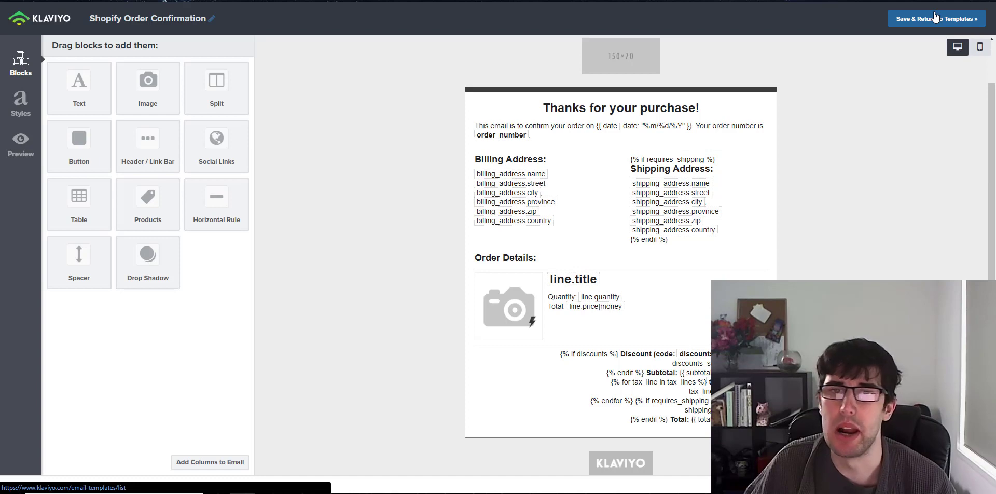
mouse_move(518, 131)
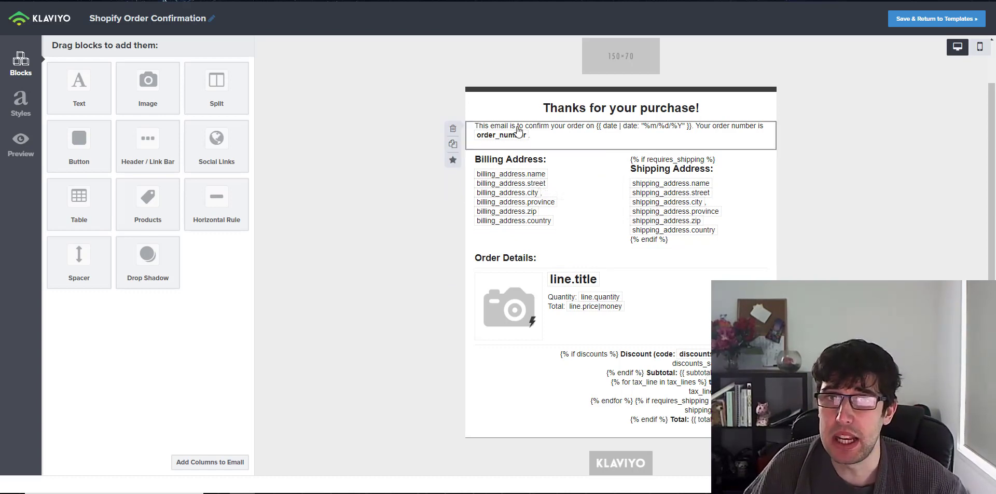
Add the line 'We are so thankful for your order.' below the intro text
left_click(541, 143)
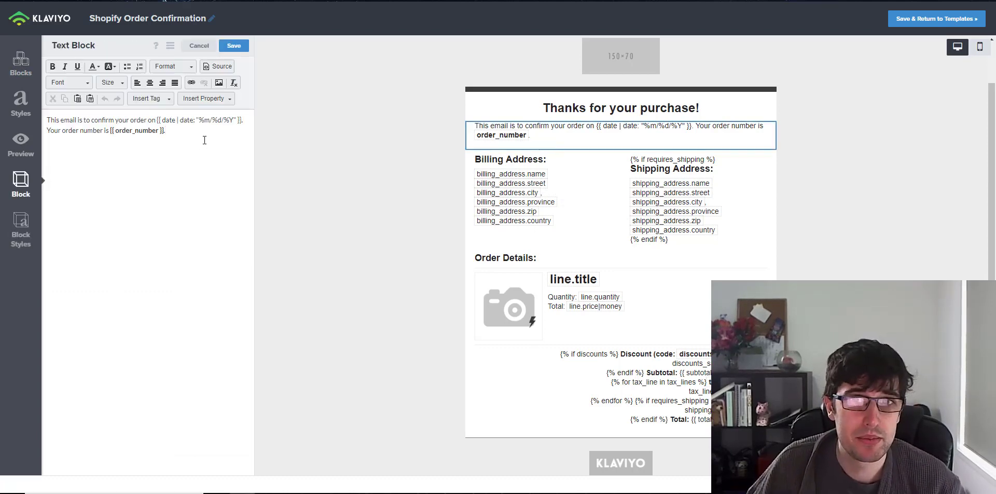
left_click(171, 132)
key("Return")
key("Return")
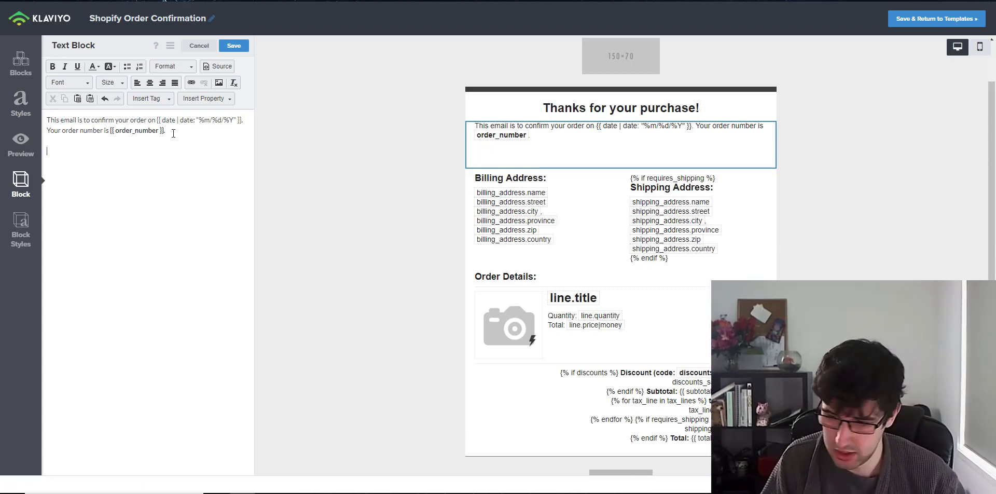
type("We are so t")
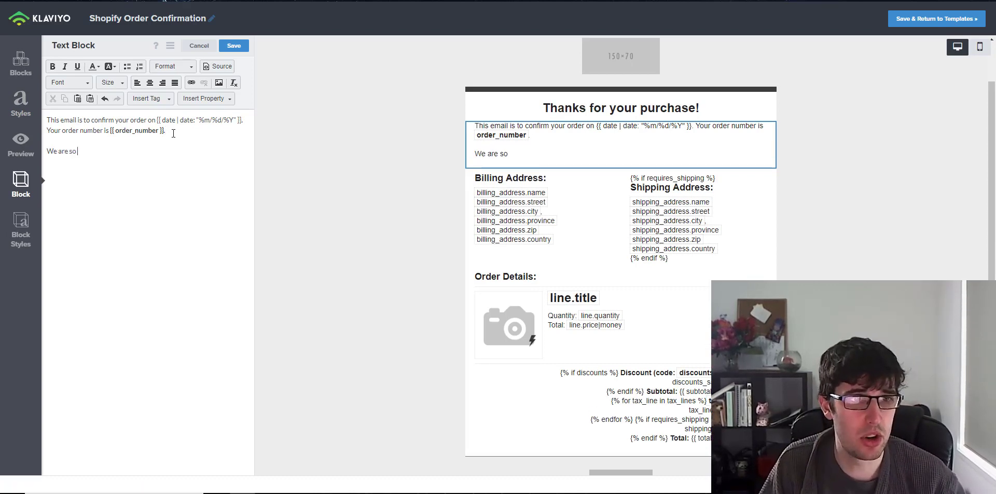
type("hankful fo")
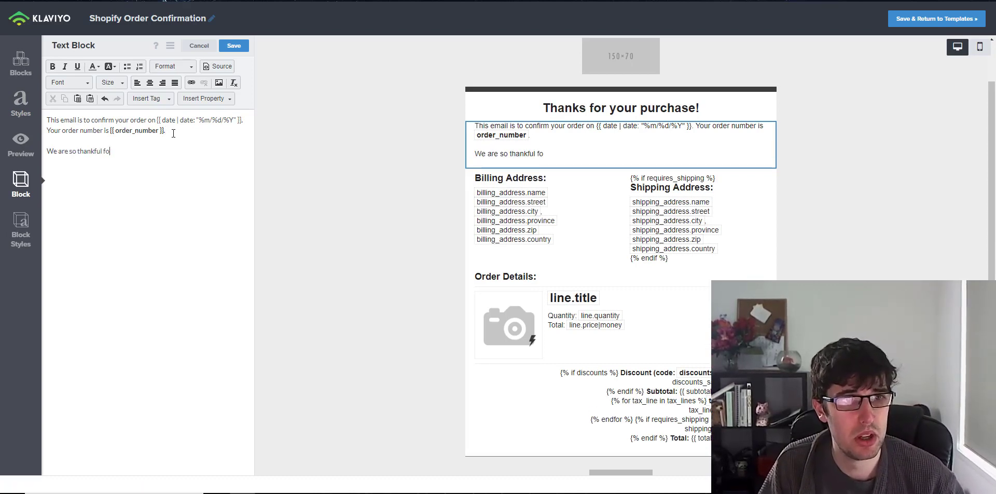
type("r your order.")
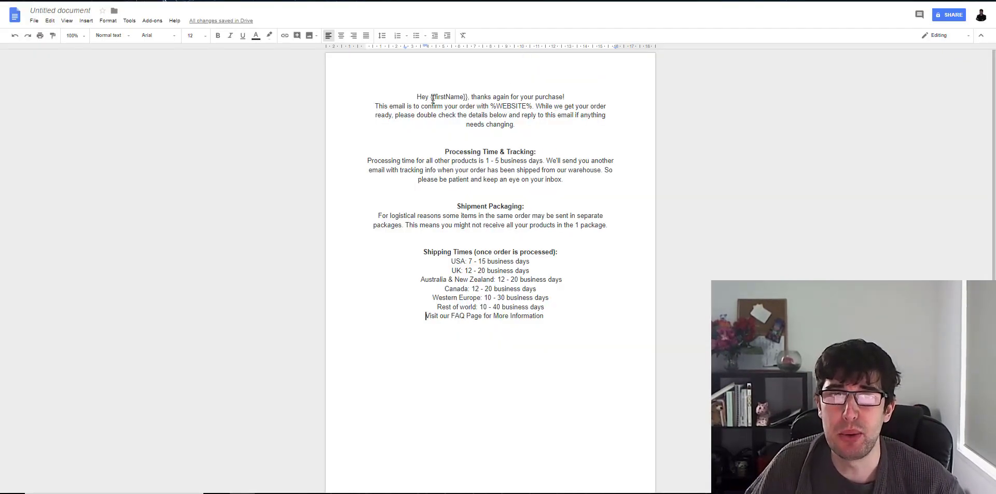
mouse_move(416, 97)
left_mouse_down()
mouse_move(584, 109)
mouse_move(598, 127)
mouse_move(602, 162)
mouse_move(566, 208)
mouse_move(574, 283)
mouse_move(560, 325)
left_mouse_up()
key("ctrl+c")
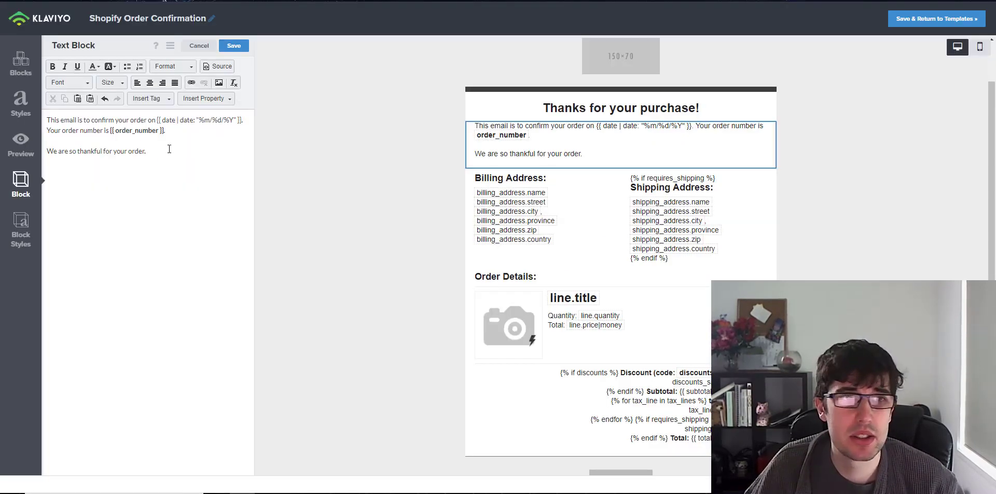
Delete the thank-you line, copy the Google Docs text, and add an empty line above
left_click_drag(169, 149, 45, 151)
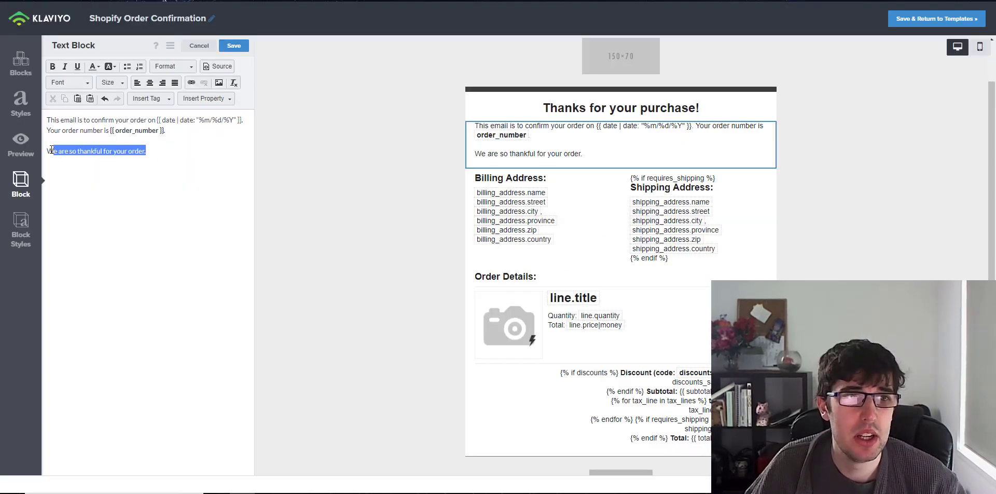
key("Left")
key("BackSpace")
triple_click(119, 144)
key("BackSpace")
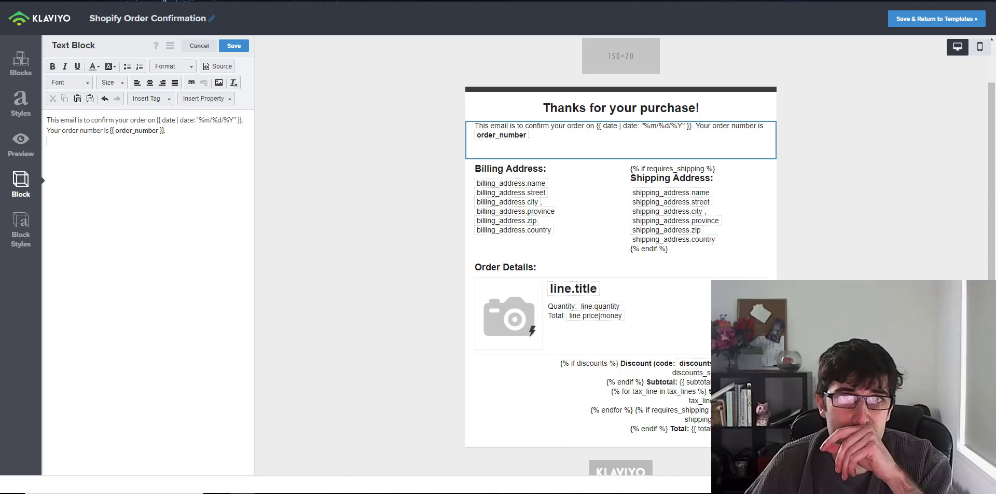
key("ctrl+Tab")
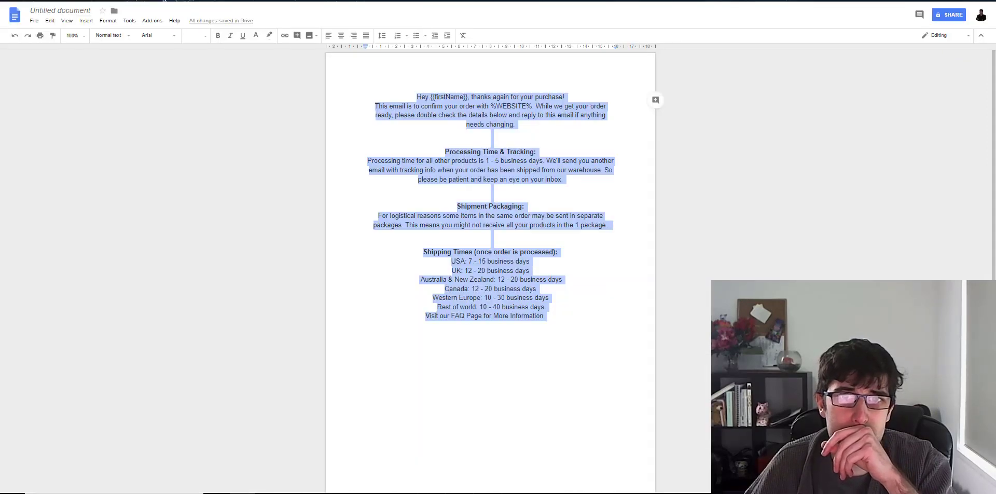
key("ctrl+Tab")
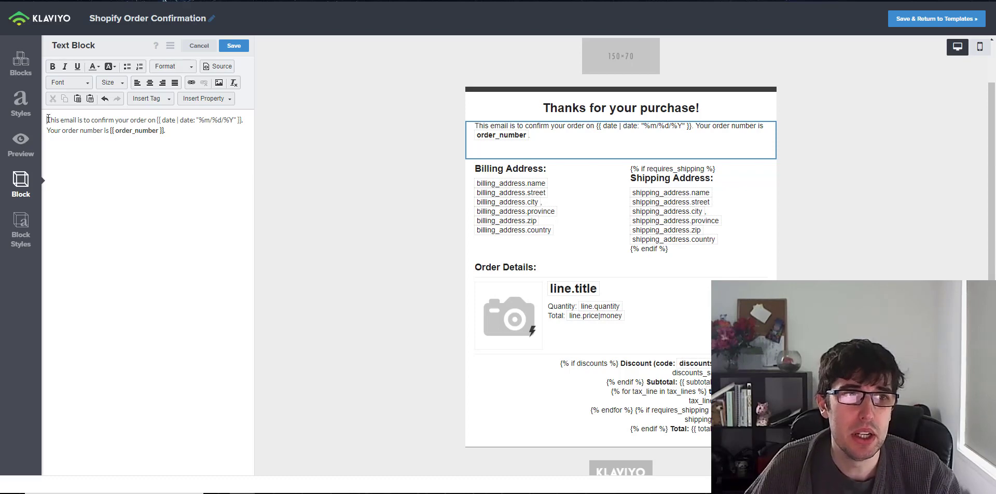
key("Return")
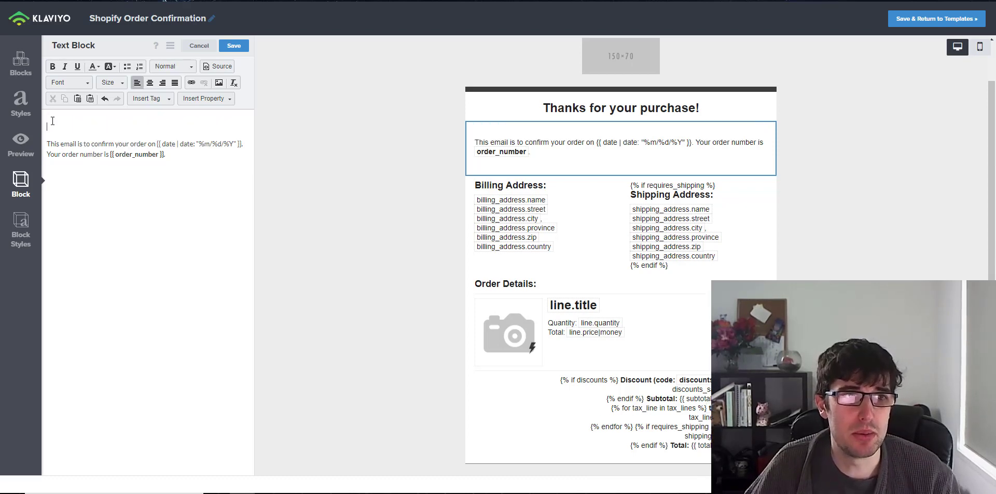
Paste the processing, packaging and shipping-times copy and fix stray line breaks
key("ctrl+v")
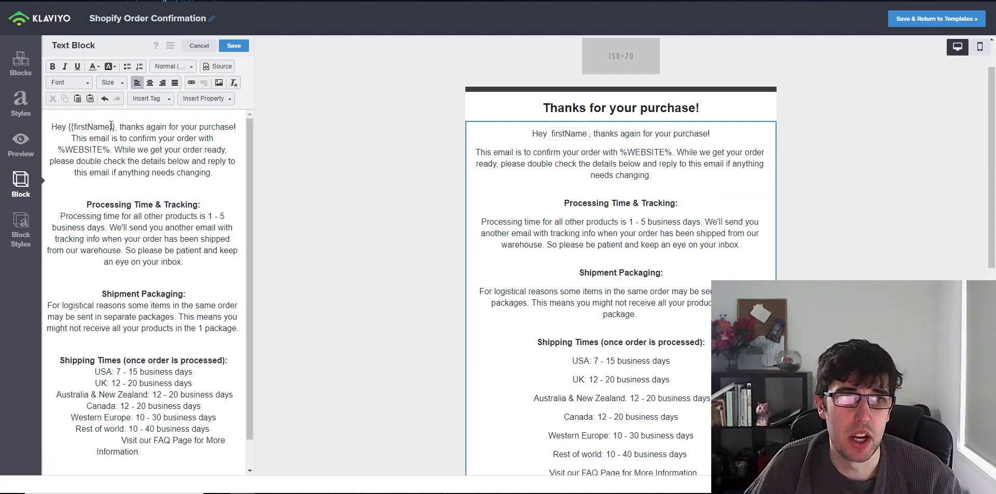
mouse_move(621, 148)
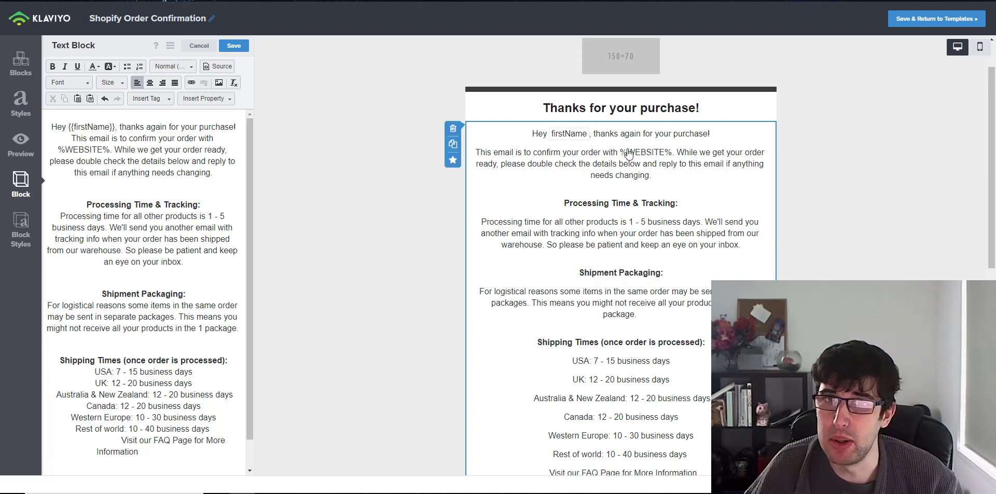
scroll(576, 166, "down", 2)
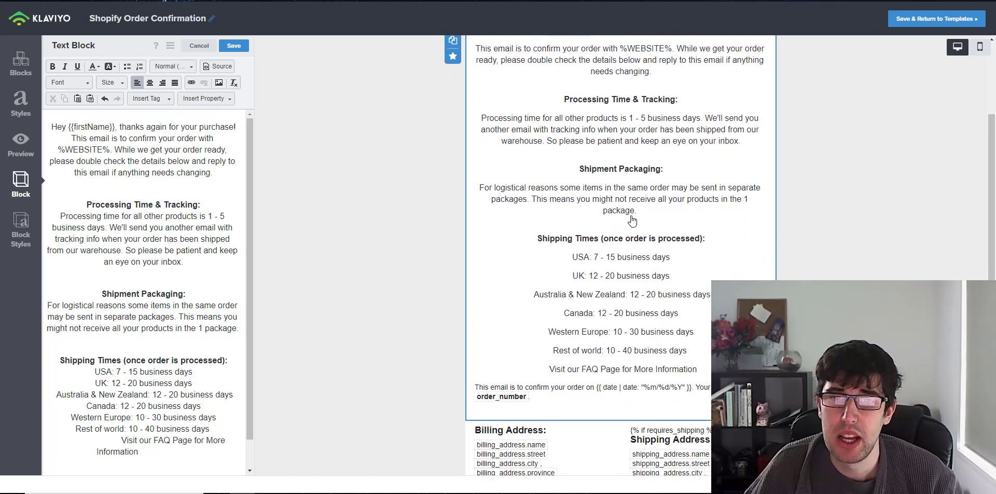
scroll(632, 221, "up", 1)
scroll(158, 334, "down", 1)
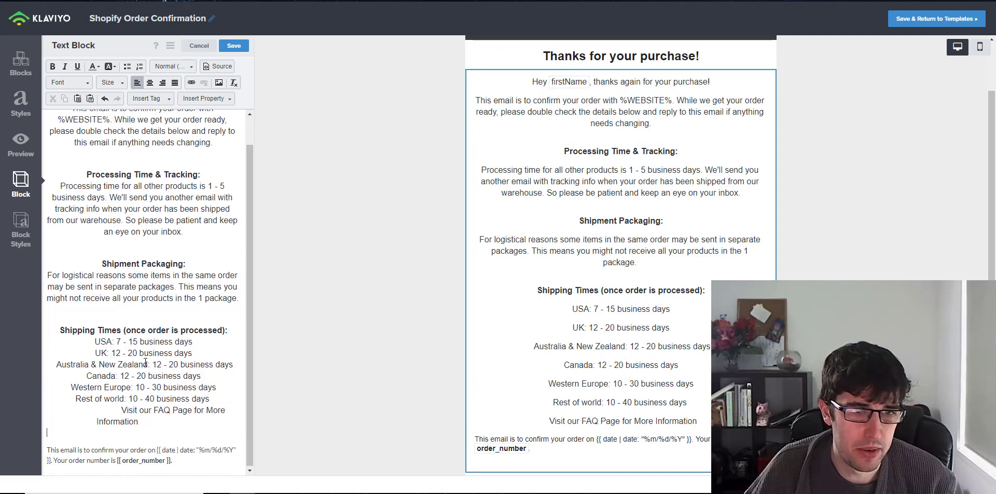
left_click(123, 410)
key("BackSpace")
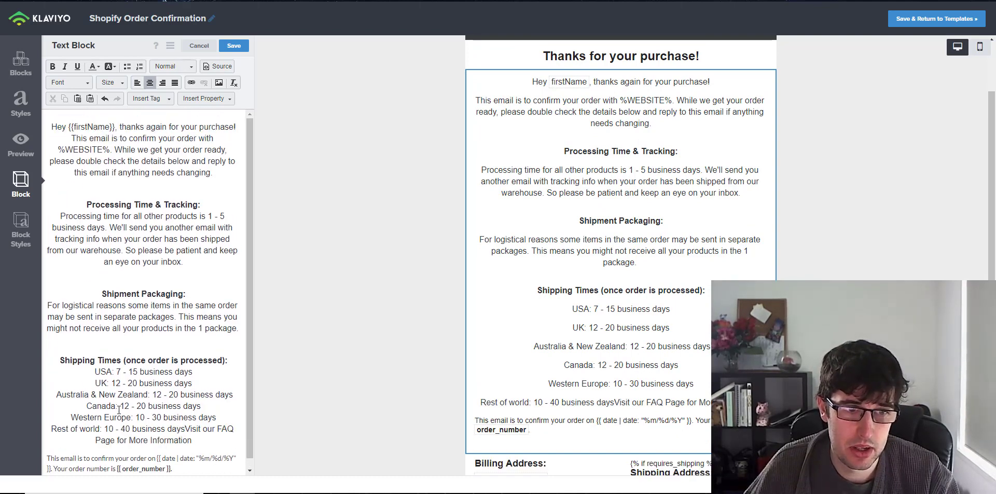
key("Return")
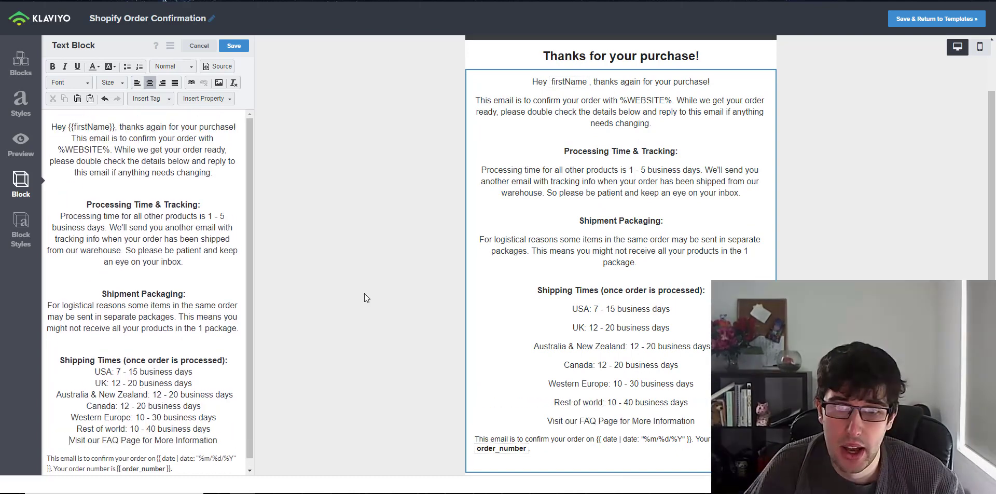
scroll(596, 306, "down", 3)
scroll(596, 307, "down", 3)
scroll(595, 307, "up", 5)
scroll(595, 307, "up", 1)
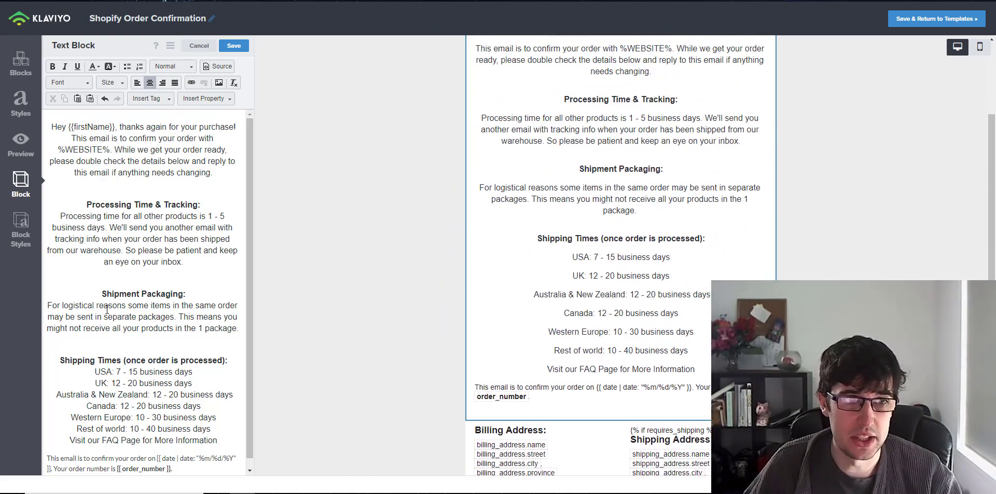
left_click(123, 346)
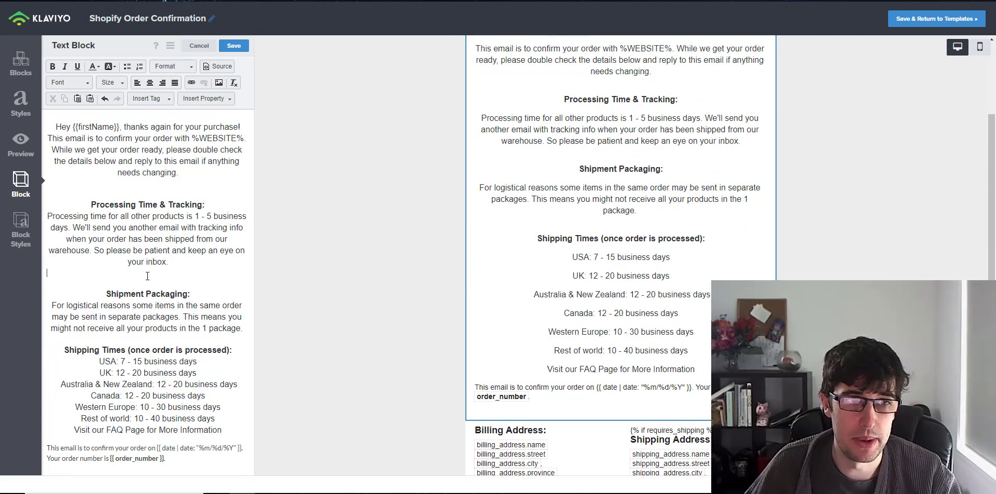
key("BackSpace")
key("BackSpace")
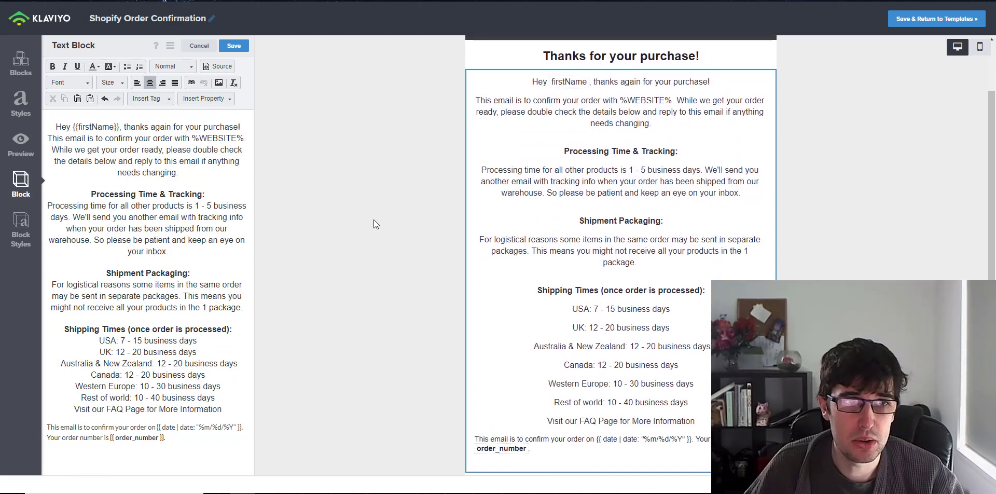
Cut the 'Your order number' line from the bottom of the text block
left_click_drag(105, 206, 225, 206)
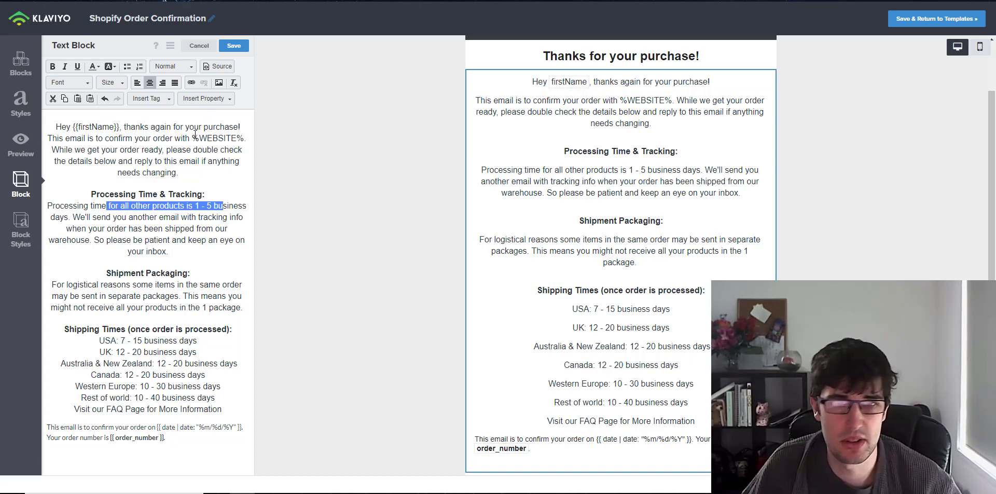
scroll(704, 173, "up", 2)
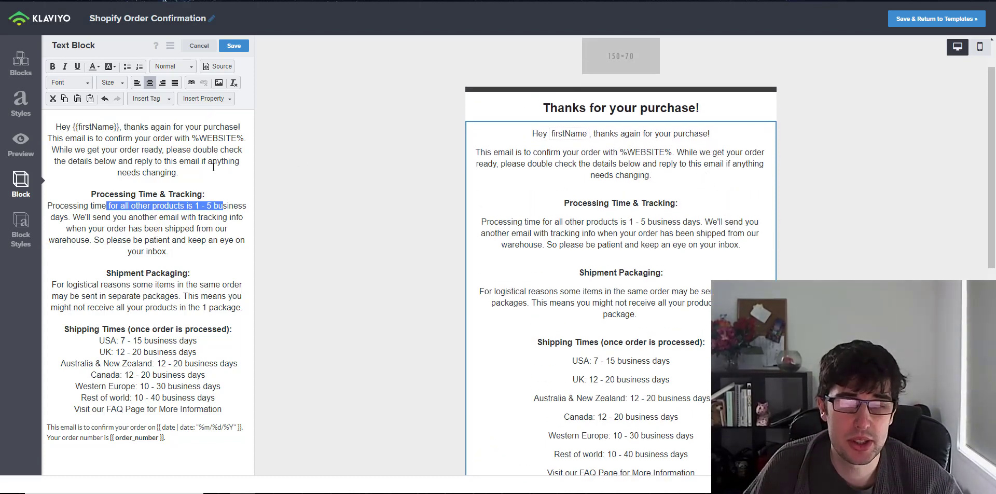
scroll(648, 270, "down", 3)
scroll(580, 312, "down", 3)
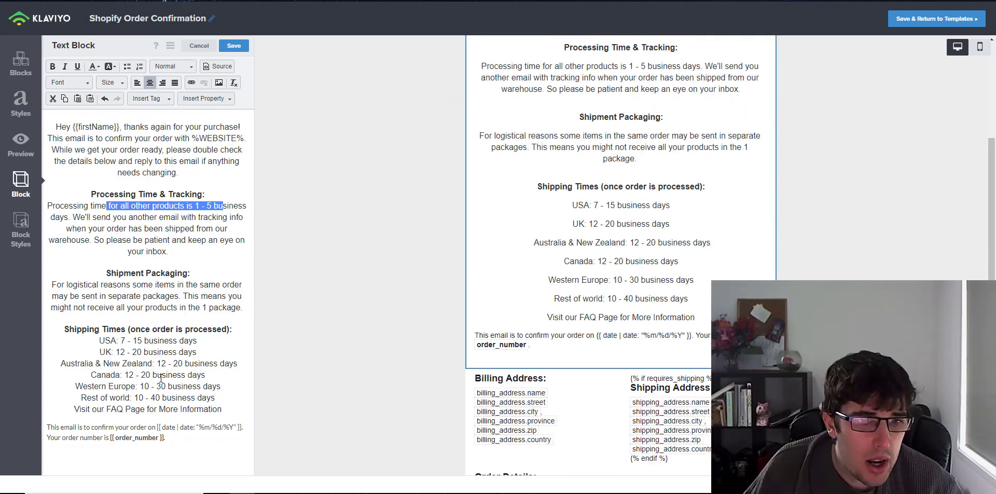
left_click_drag(169, 442, 49, 436)
left_click(48, 437)
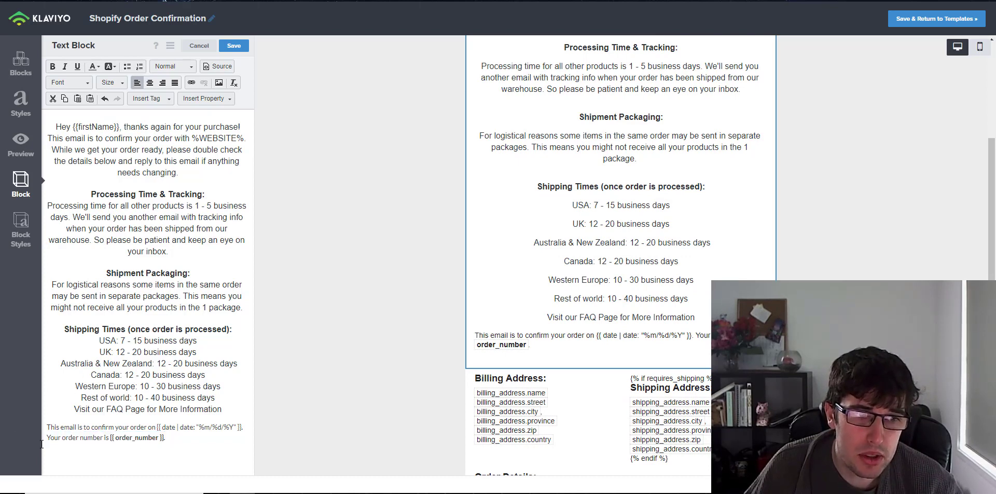
left_click_drag(157, 445, 38, 432)
key("ctrl+c")
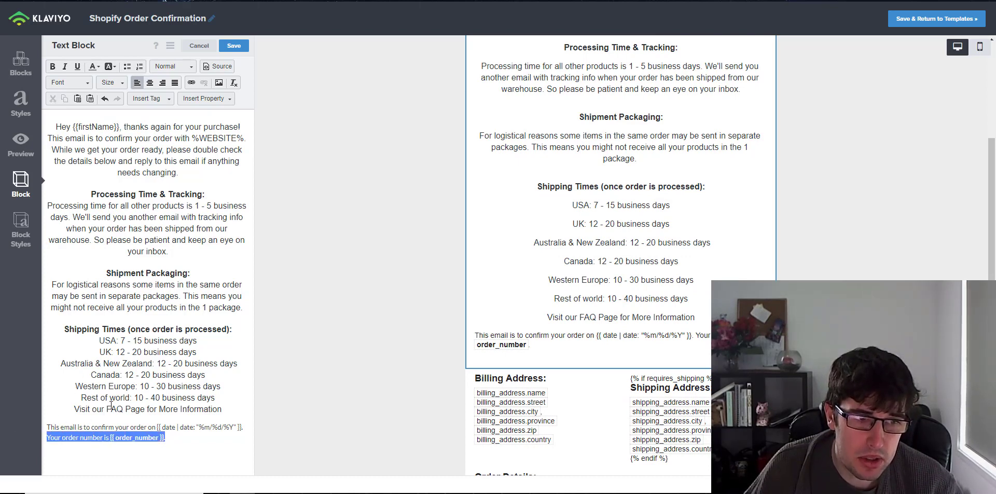
key("BackSpace")
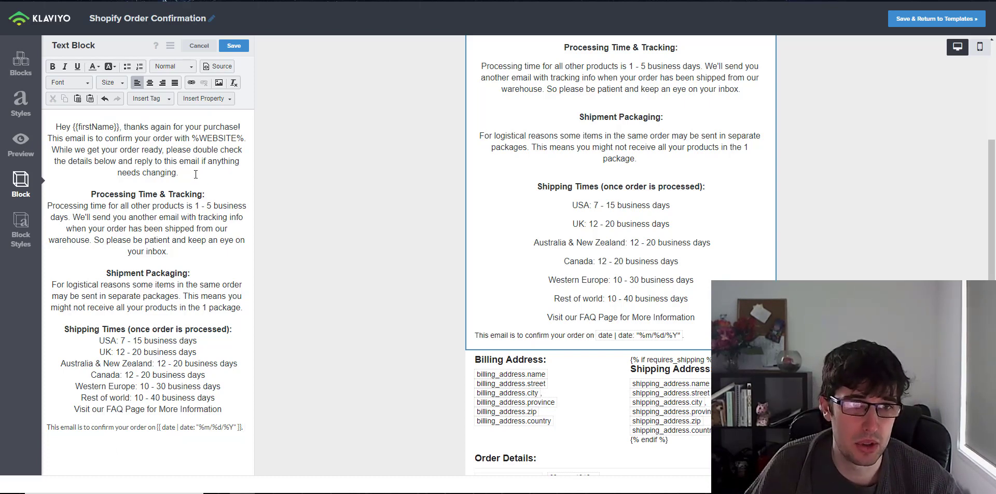
Paste the order-number line after the opening paragraph and remove the surrounding blank lines
left_click(196, 175)
key("ctrl+v")
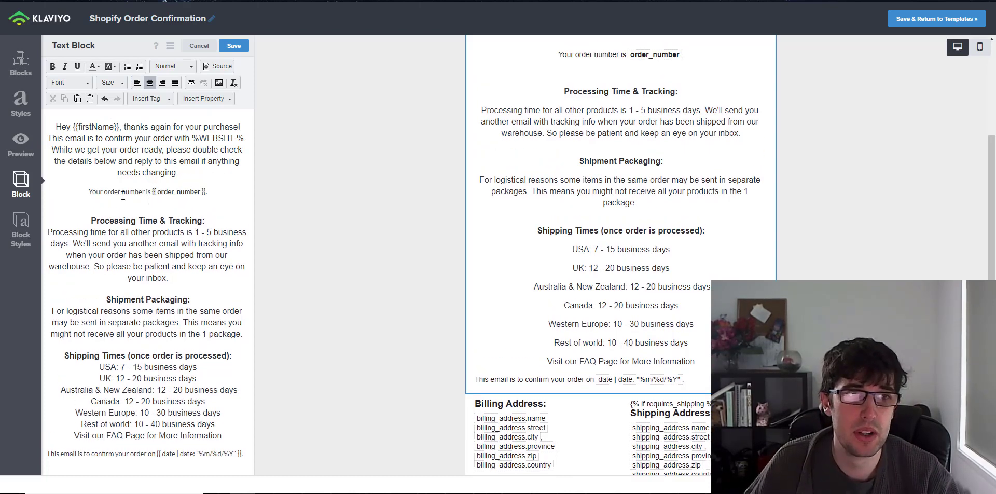
key("BackSpace")
scroll(280, 232, "up", 4)
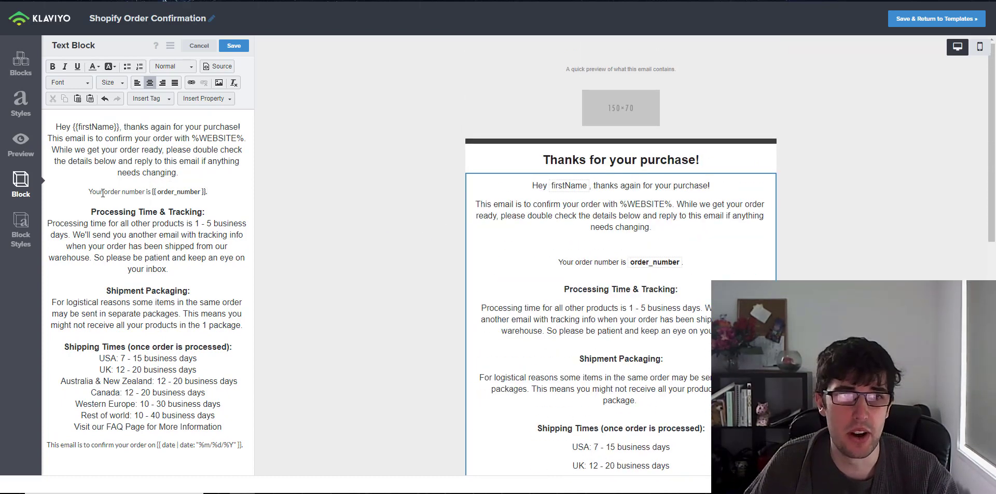
key("BackSpace")
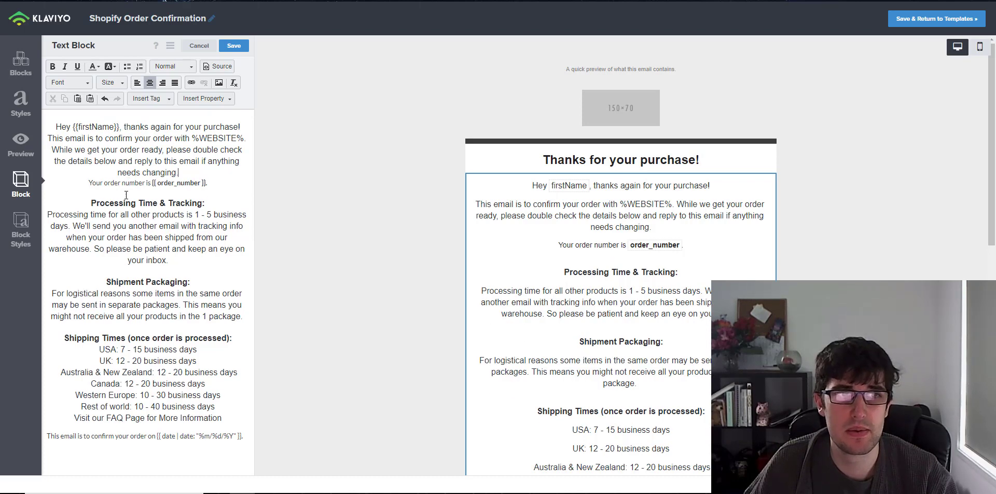
left_click(127, 195)
key("BackSpace")
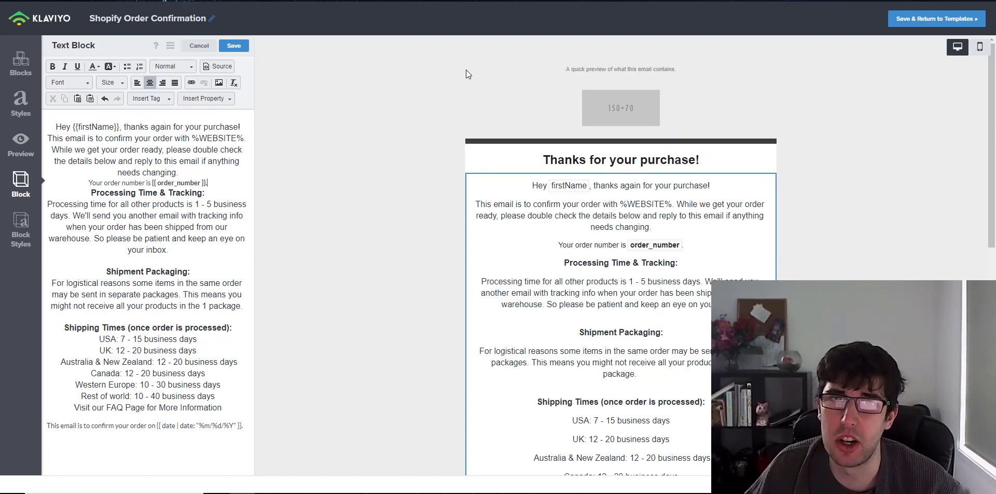
Delete the quick-preview preheader text block
left_click(455, 82)
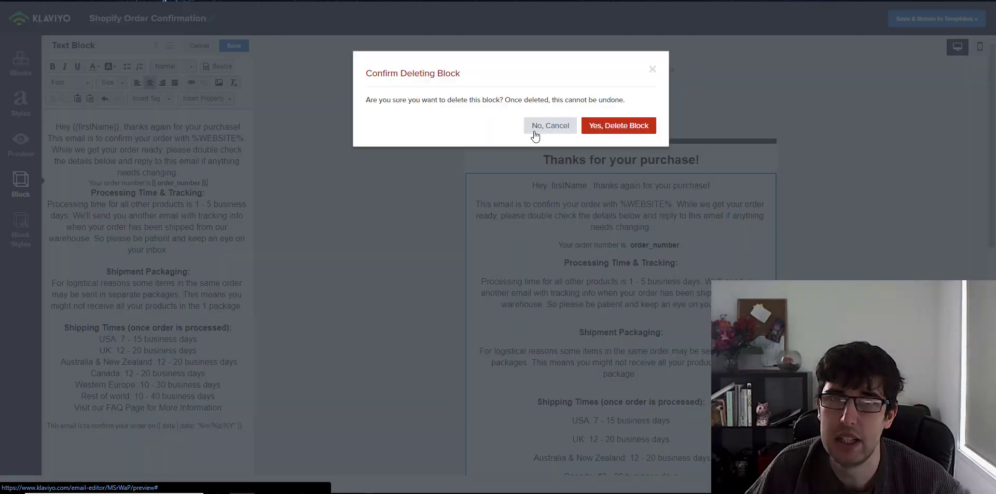
left_click(618, 125)
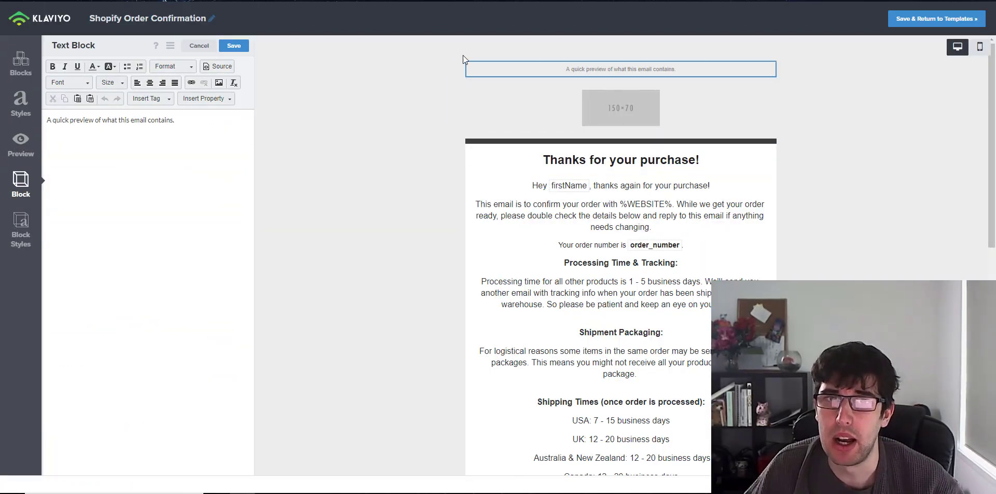
scroll(583, 129, "down", 1)
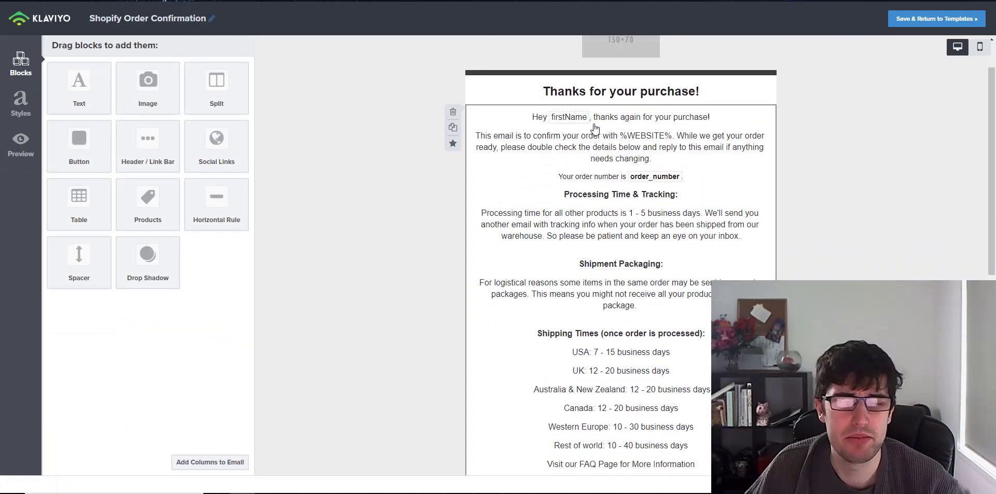
Open the main confirmation text block and review its revised content
left_click(577, 209)
scroll(577, 208, "up", 1)
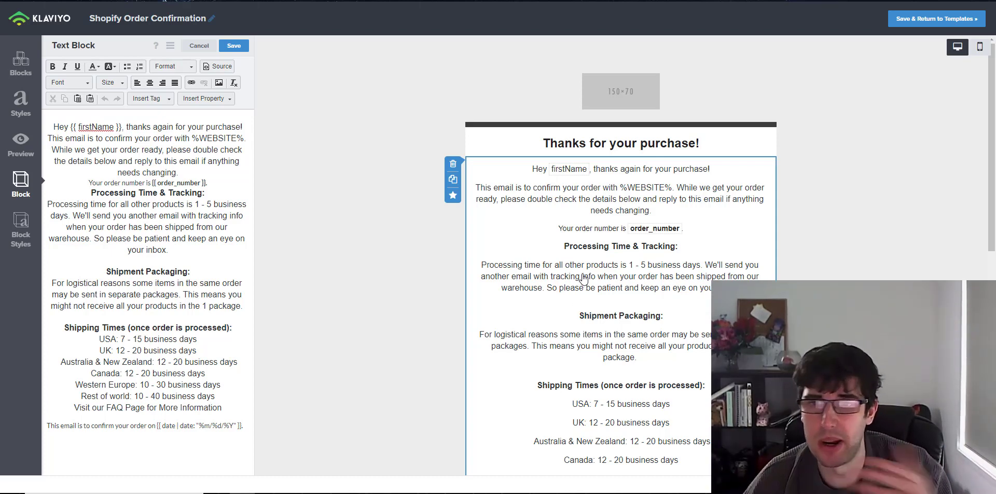
scroll(597, 280, "down", 1)
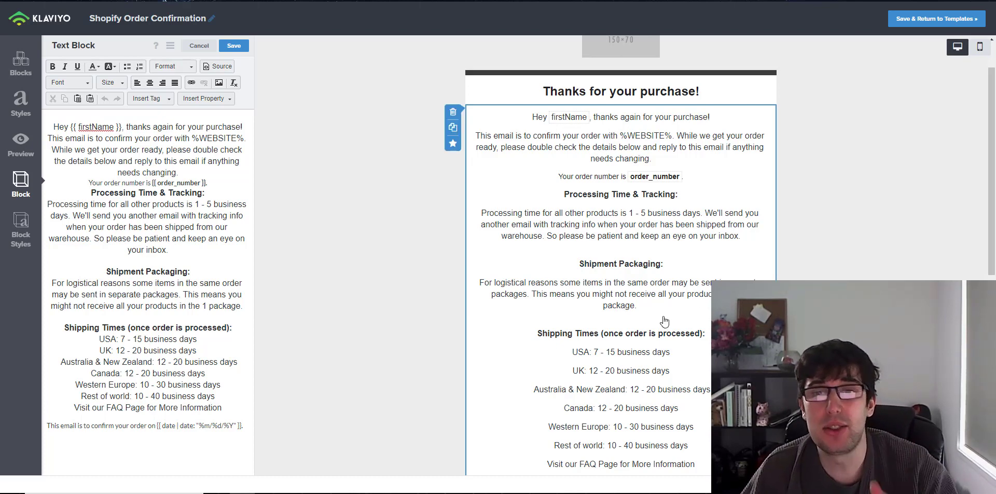
scroll(659, 309, "down", 2)
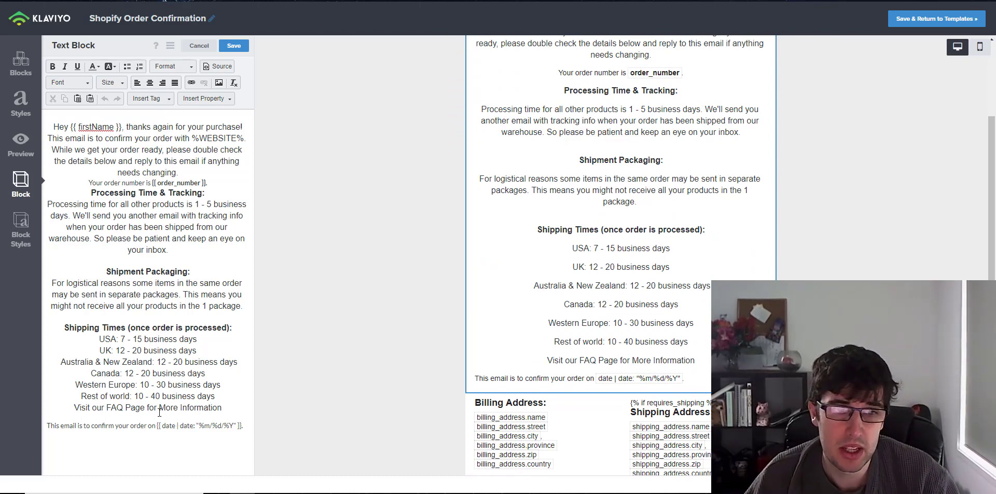
Delete the old order-date line and cancel an attempted link on the word FAQ
left_click_drag(248, 426, 50, 424)
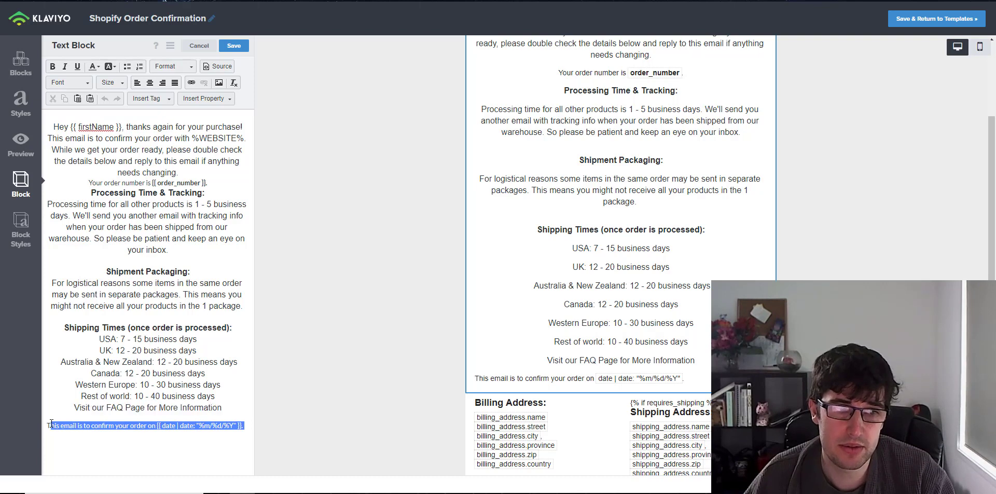
key("BackSpace")
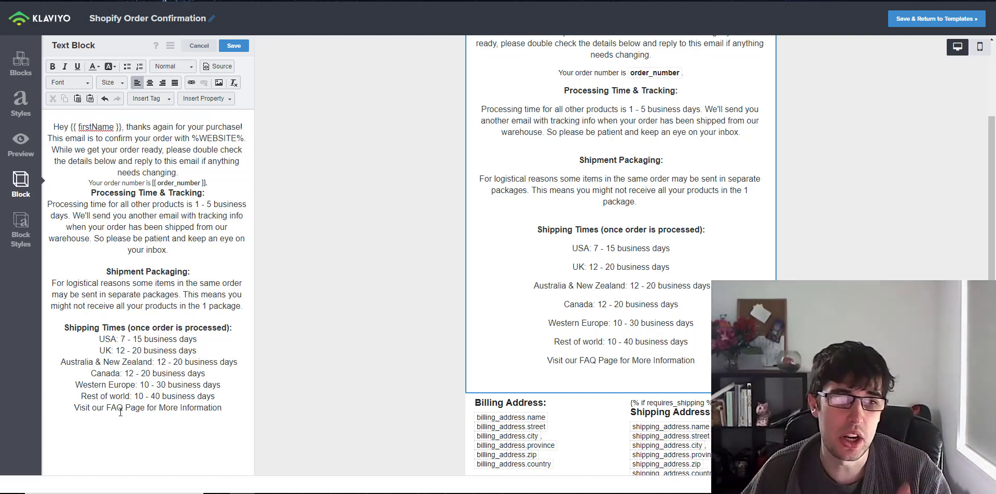
left_click_drag(124, 412, 103, 410)
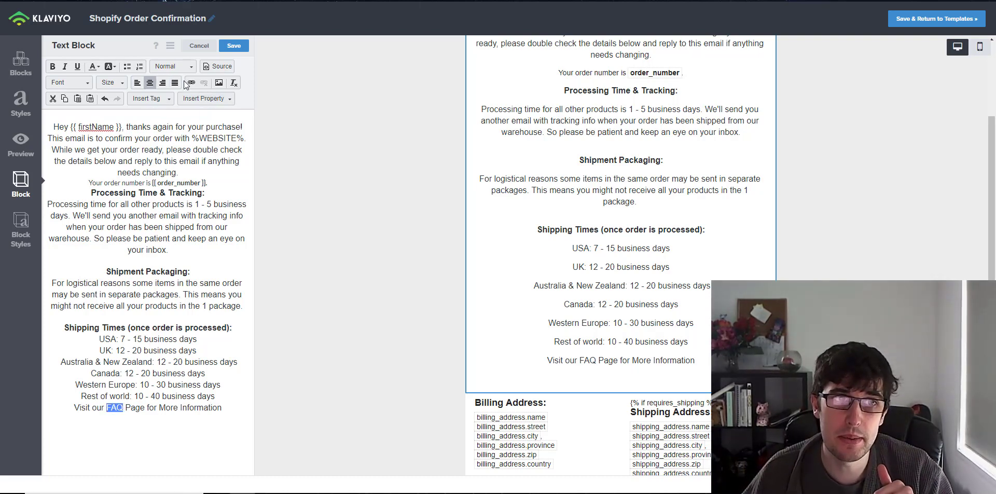
left_click(191, 82)
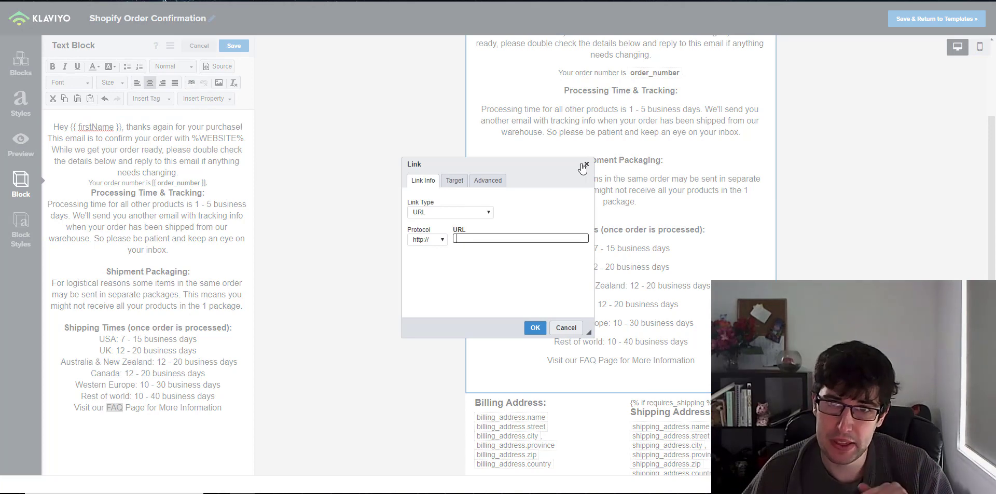
left_click(585, 165)
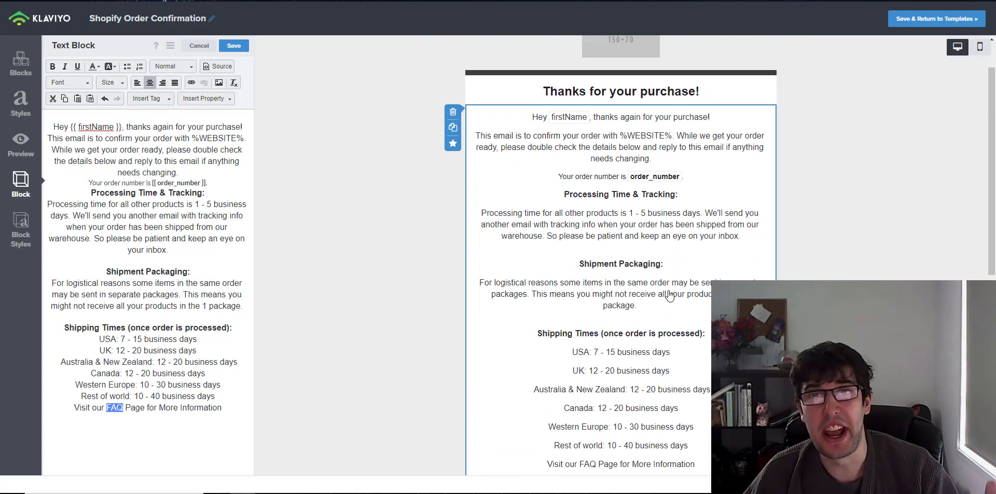
Scroll the email preview to check the shipping-times text and closing FAQ line
scroll(669, 295, "down", 2)
scroll(669, 295, "down", 2)
scroll(669, 295, "down", 3)
scroll(670, 295, "up", 3)
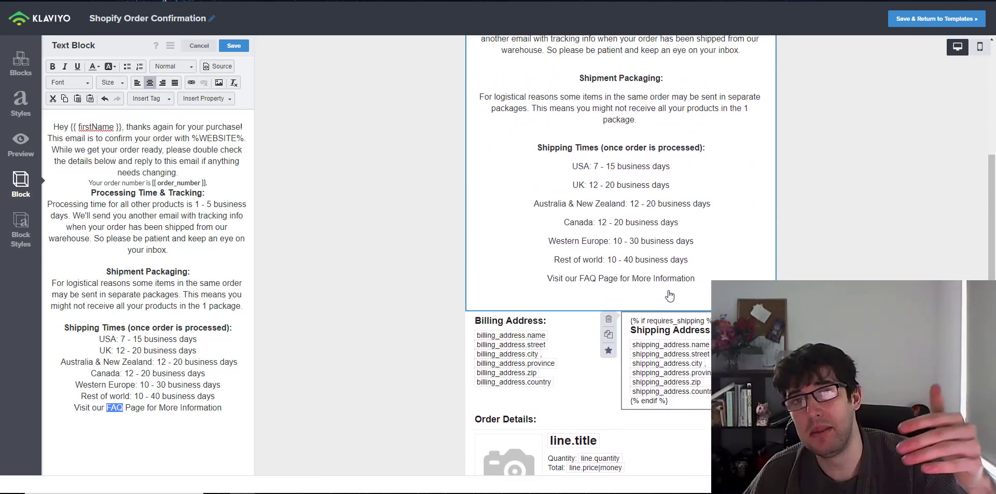
scroll(669, 295, "up", 3)
scroll(670, 295, "down", 5)
scroll(672, 301, "up", 1)
scroll(673, 305, "up", 2)
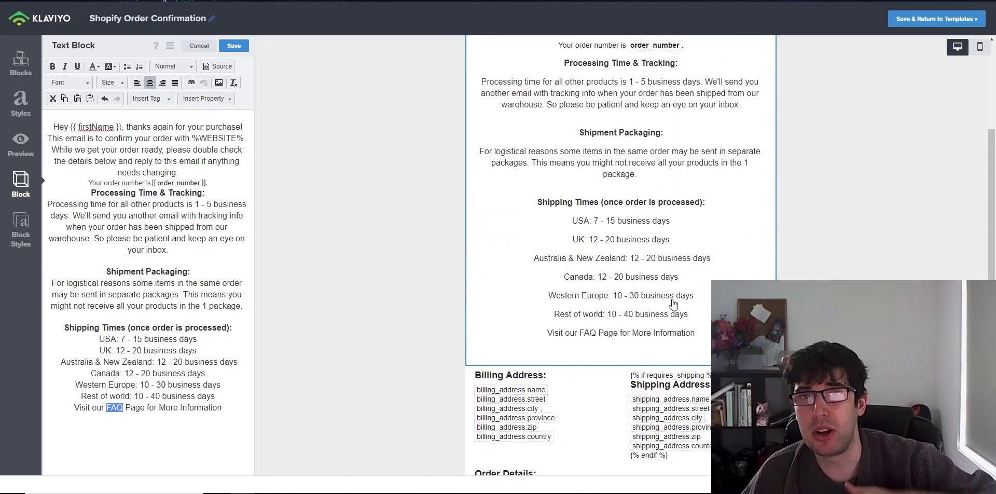
scroll(673, 305, "up", 2)
scroll(673, 305, "up", 1)
scroll(673, 304, "up", 1)
scroll(673, 304, "down", 1)
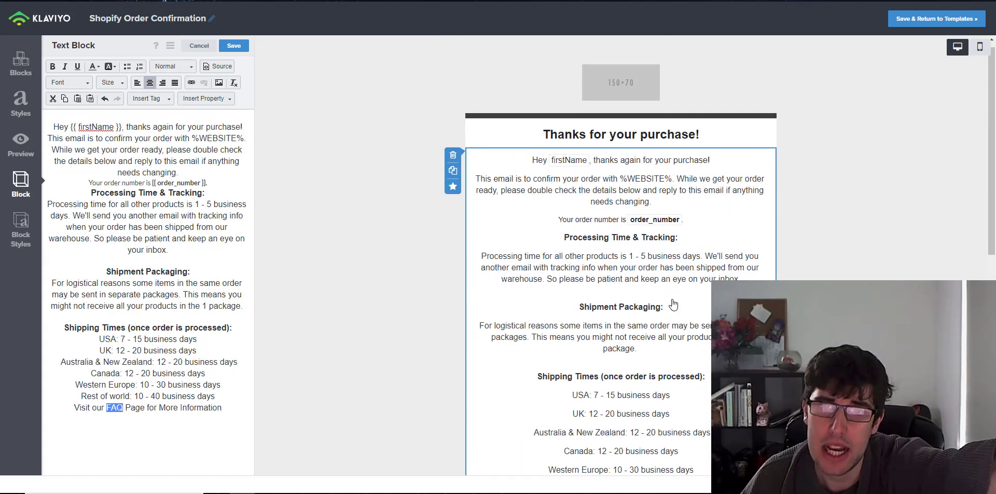
scroll(673, 303, "down", 2)
scroll(673, 304, "down", 2)
scroll(673, 270, "down", 1)
scroll(673, 235, "down", 1)
scroll(674, 235, "down", 1)
scroll(664, 263, "up", 3)
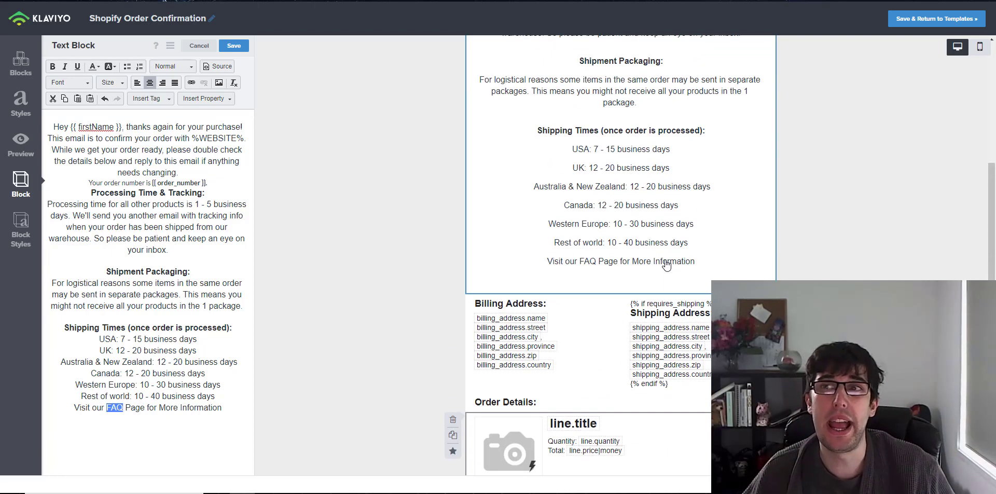
Save the Shopify Order Confirmation template and export it as HTML
left_click(956, 26)
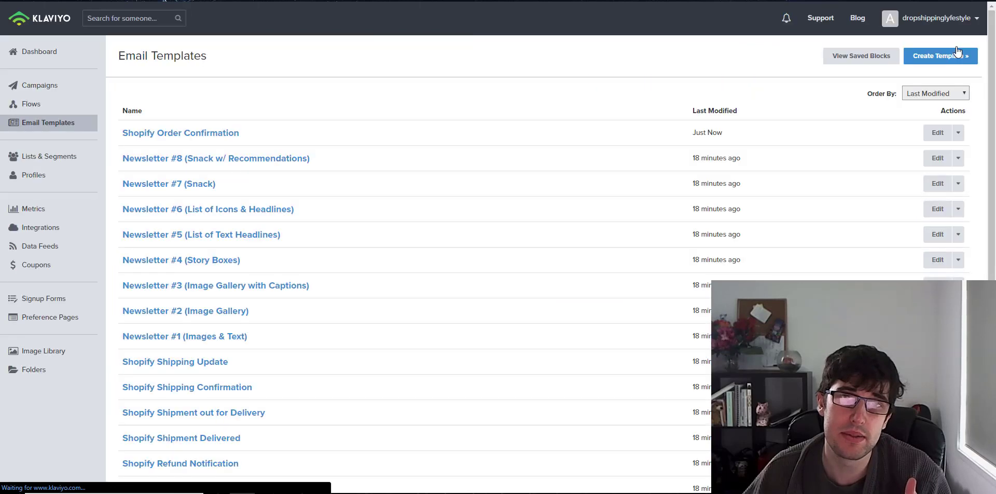
mouse_move(708, 135)
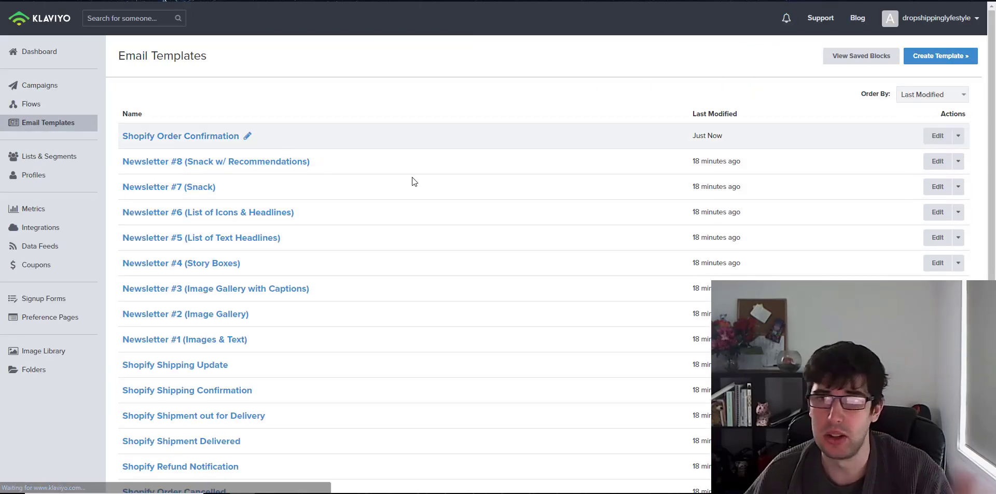
left_click(959, 136)
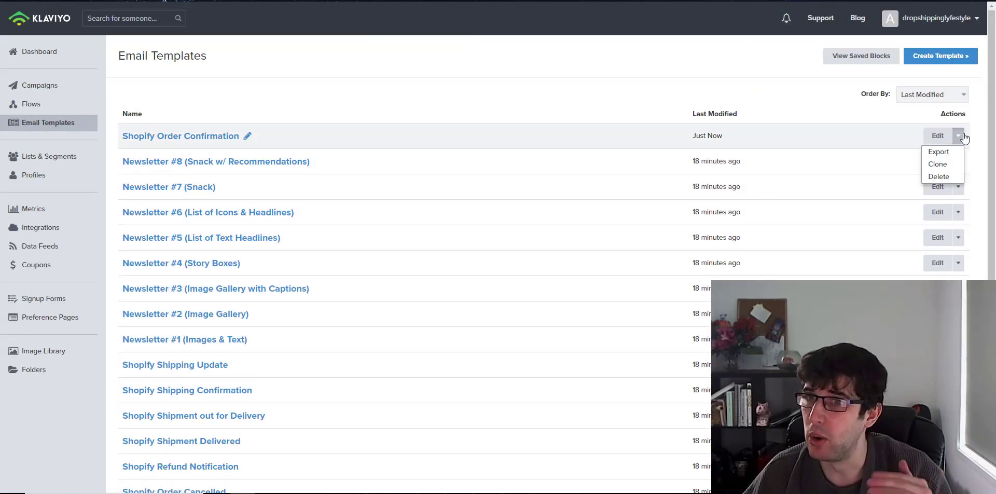
left_click(940, 151)
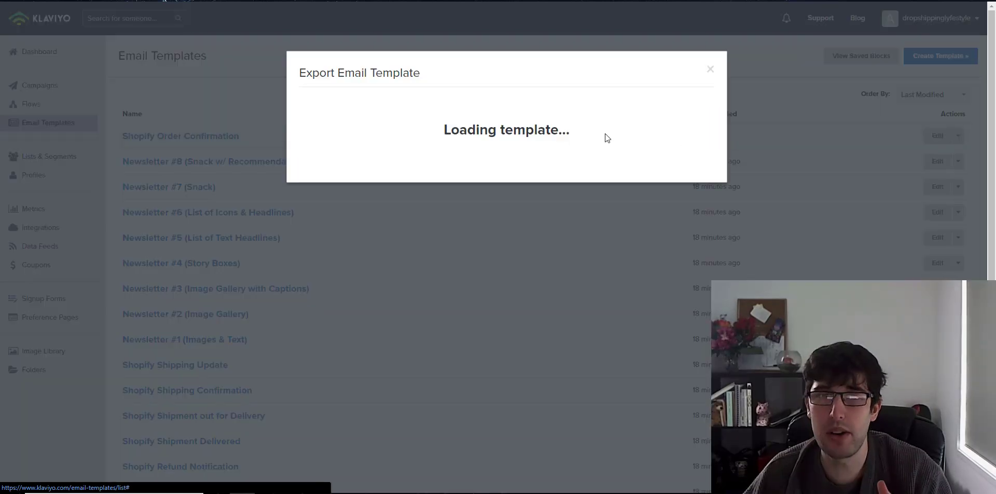
Paste the exported Klaviyo HTML over Shopify's entire Order confirmation email body and save
left_click(499, 169)
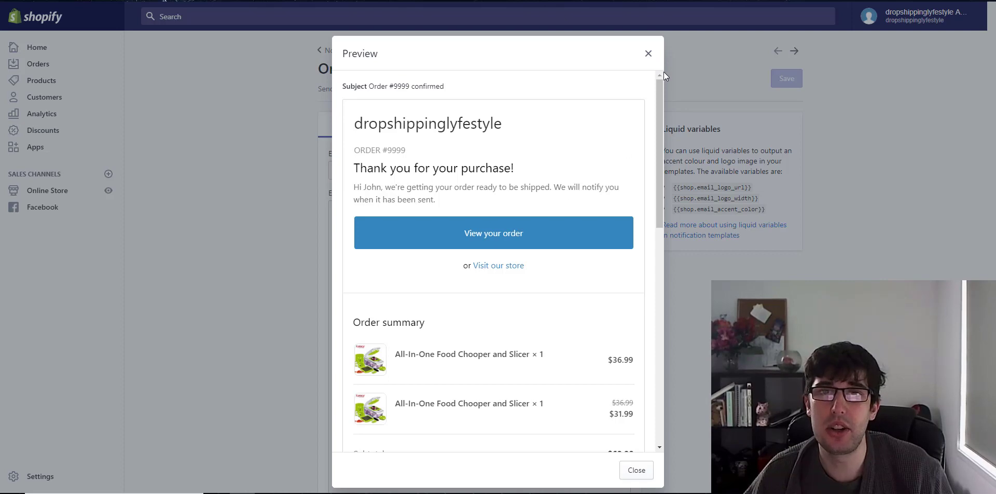
left_click(648, 54)
left_click(561, 259)
key("ctrl+a")
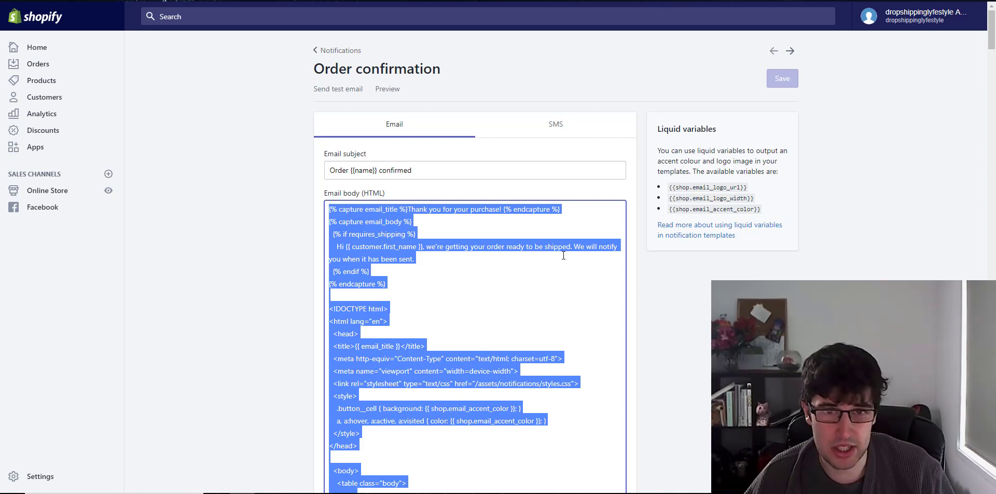
key("ctrl+v")
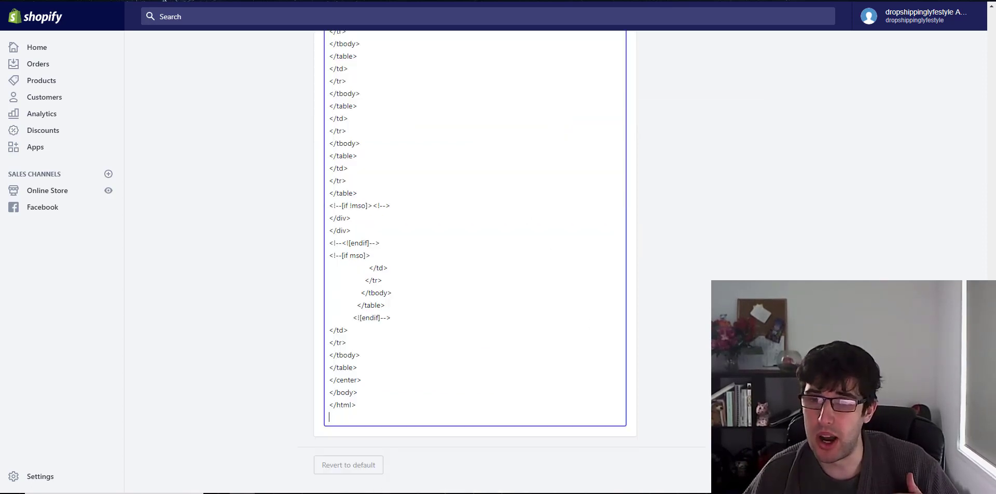
key("ctrl+s")
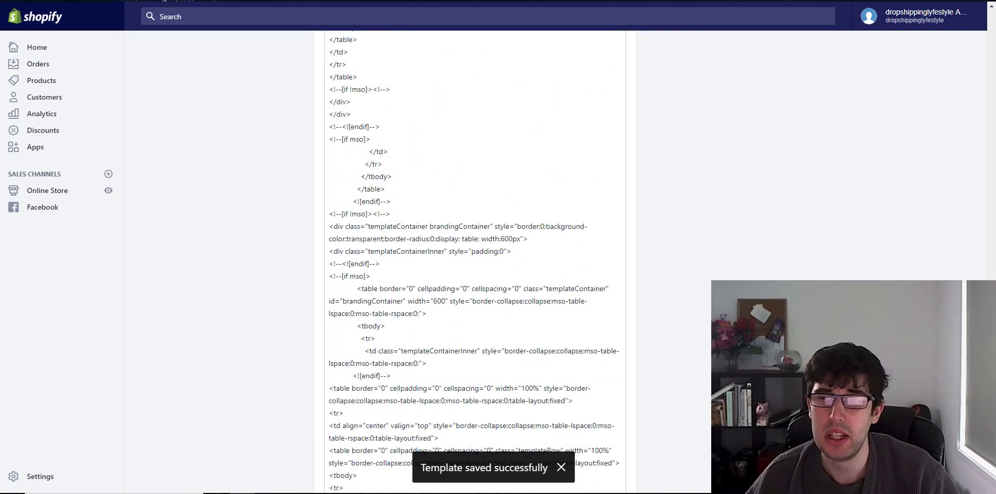
scroll(490, 148, "up", 10)
scroll(490, 147, "up", 10)
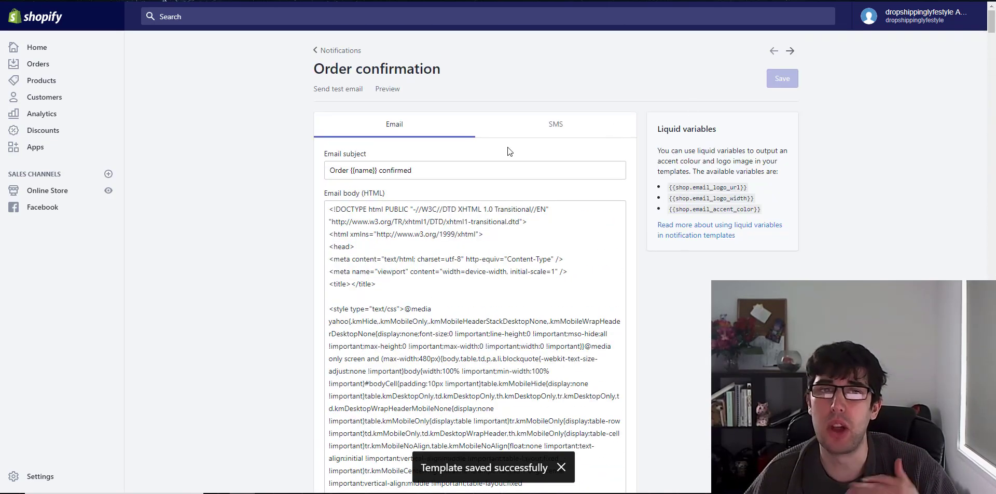
Preview the Order confirmation email and scroll through its new Klaviyo design
left_click(389, 98)
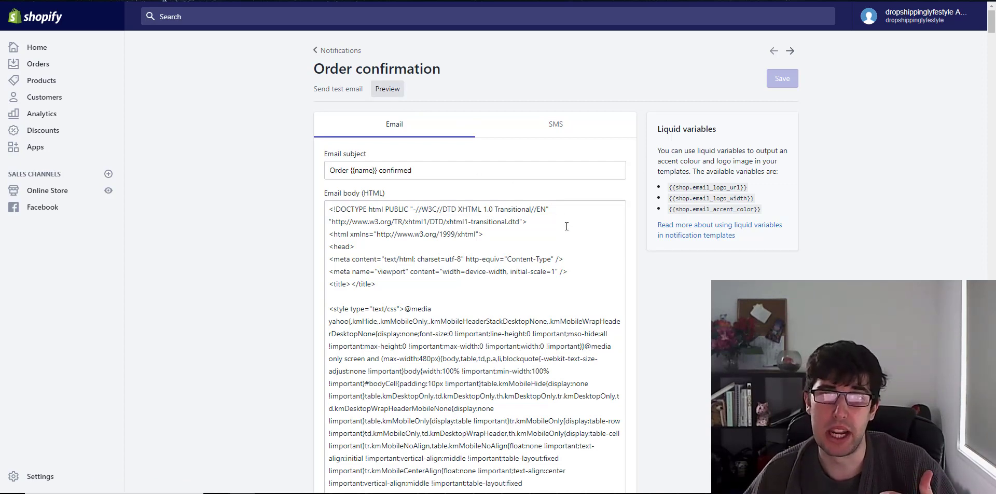
scroll(625, 249, "down", 2)
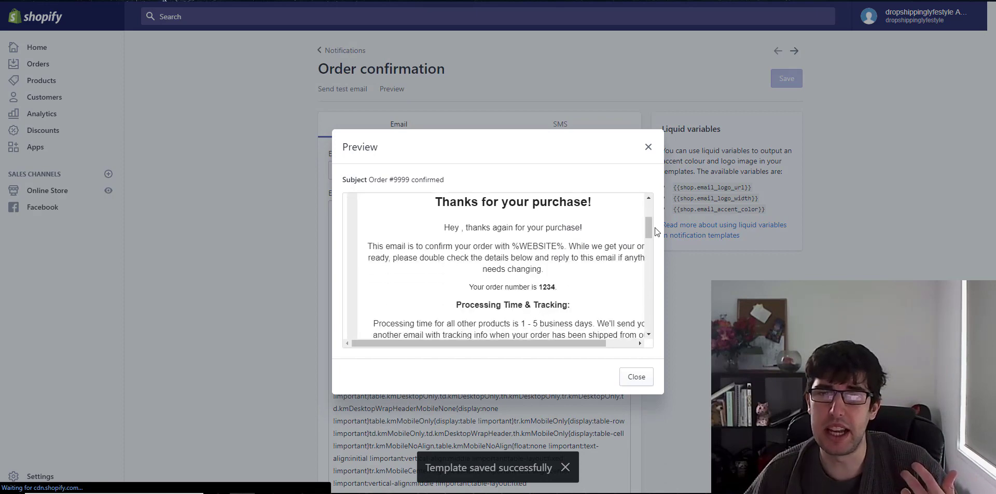
scroll(619, 236, "down", 5)
scroll(618, 238, "down", 5)
scroll(617, 236, "down", 2)
mouse_move(543, 441)
left_mouse_down()
mouse_move(600, 439)
mouse_move(563, 438)
left_mouse_up()
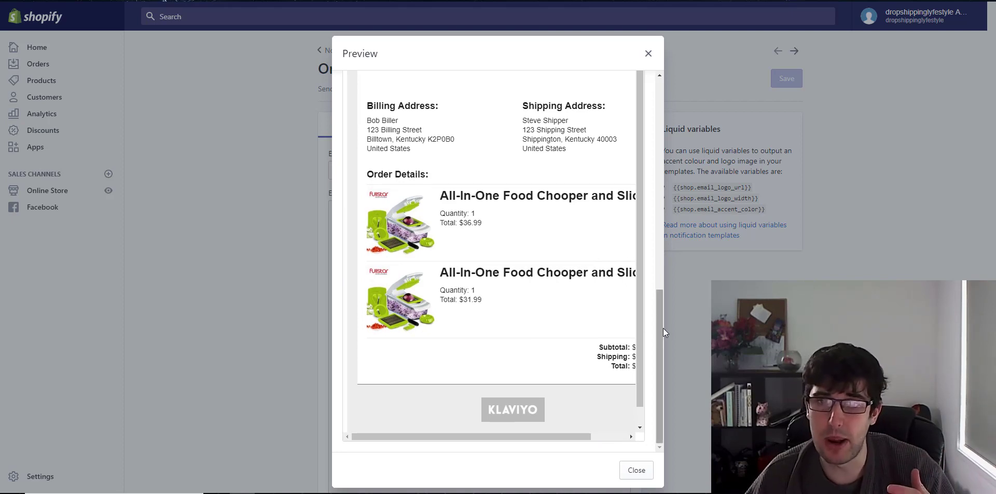
left_click_drag(662, 328, 677, 133)
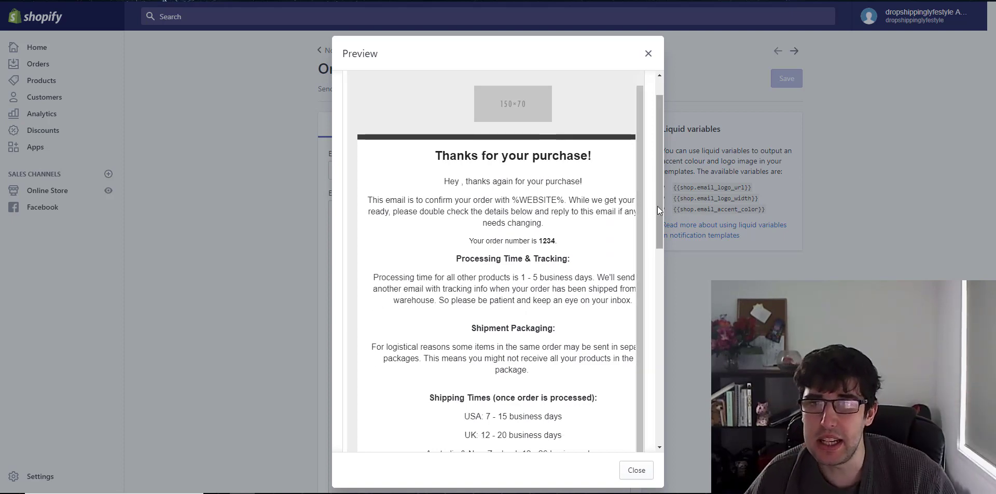
mouse_move(658, 202)
left_mouse_down()
mouse_move(669, 278)
mouse_move(676, 257)
left_mouse_up()
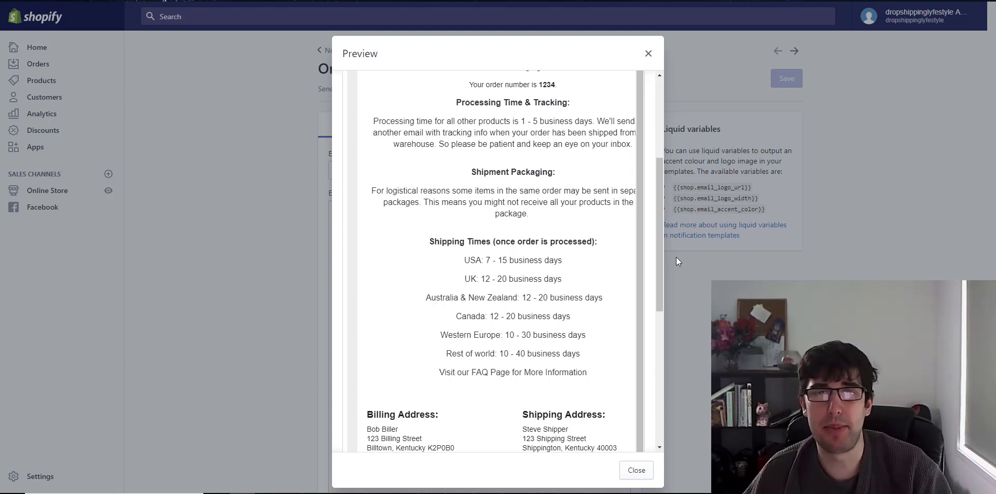
left_click_drag(661, 219, 690, 116)
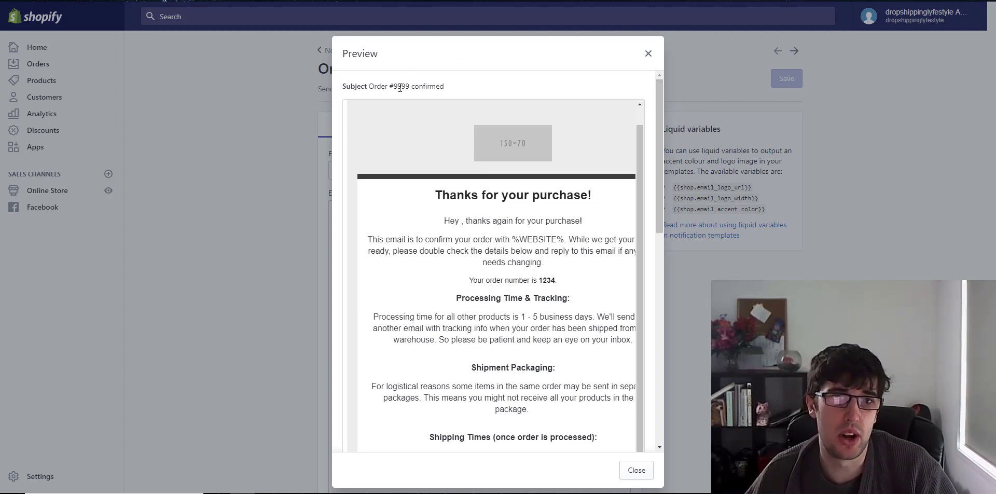
left_click(647, 55)
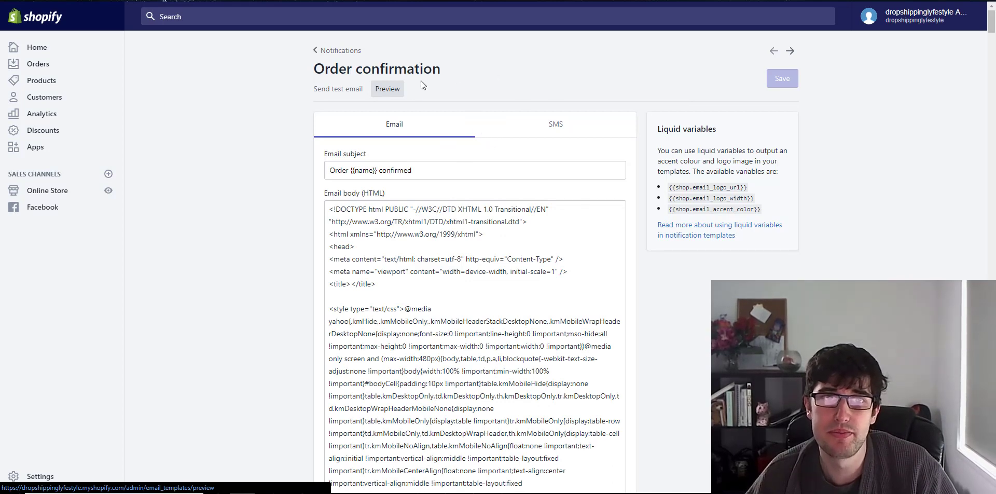
Preview the Order confirmation email a second time to recheck the shipping-times copy
left_click(393, 90)
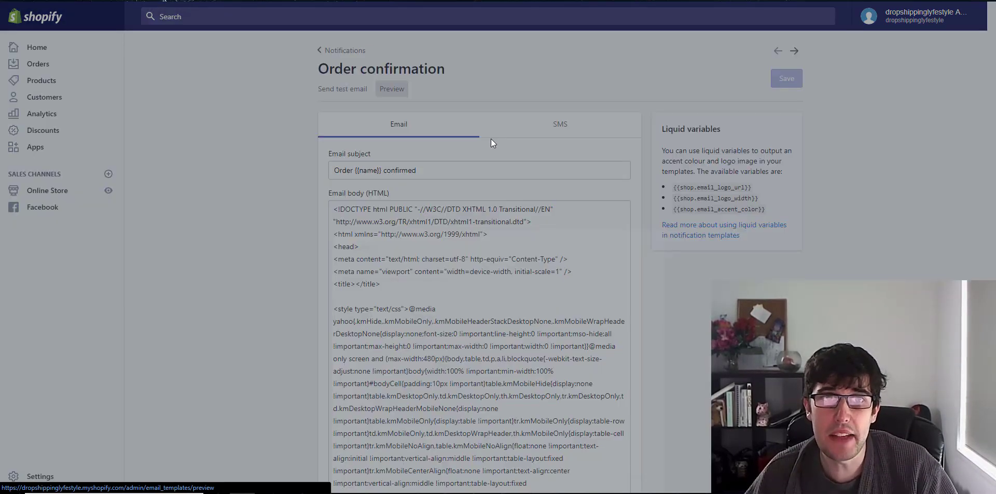
left_click_drag(660, 123, 667, 343)
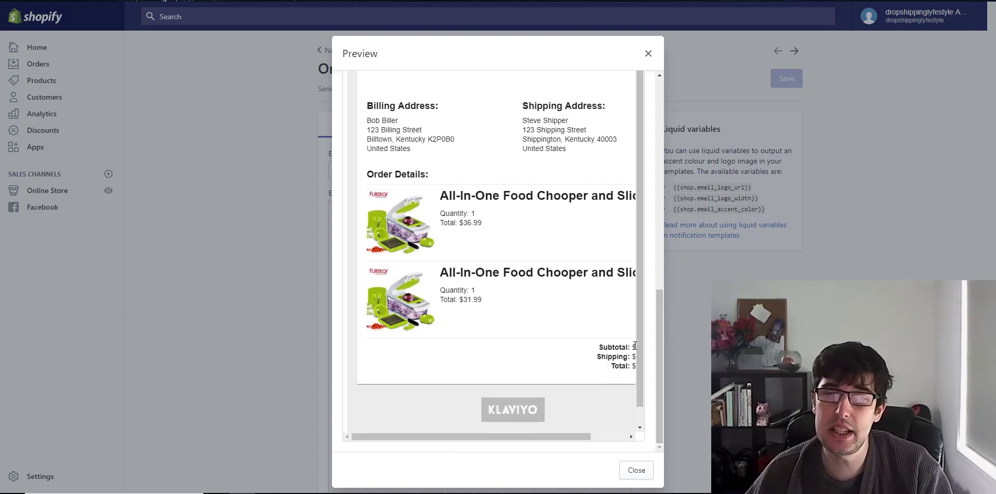
left_click_drag(641, 338, 640, 368)
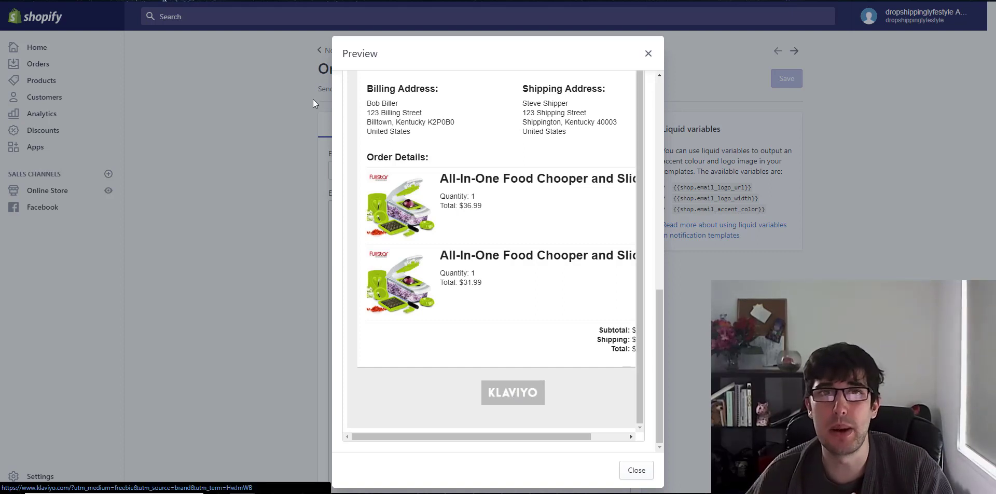
scroll(532, 198, "up", 1)
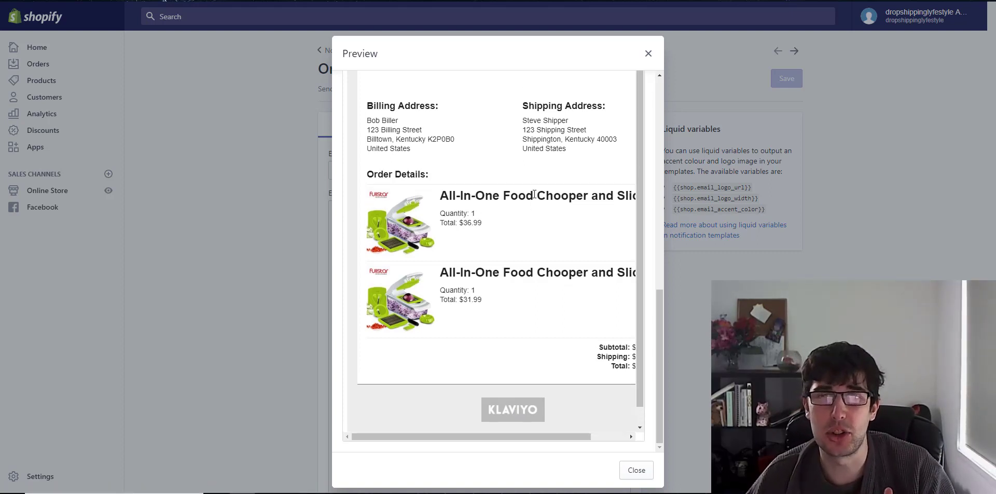
scroll(534, 194, "up", 4)
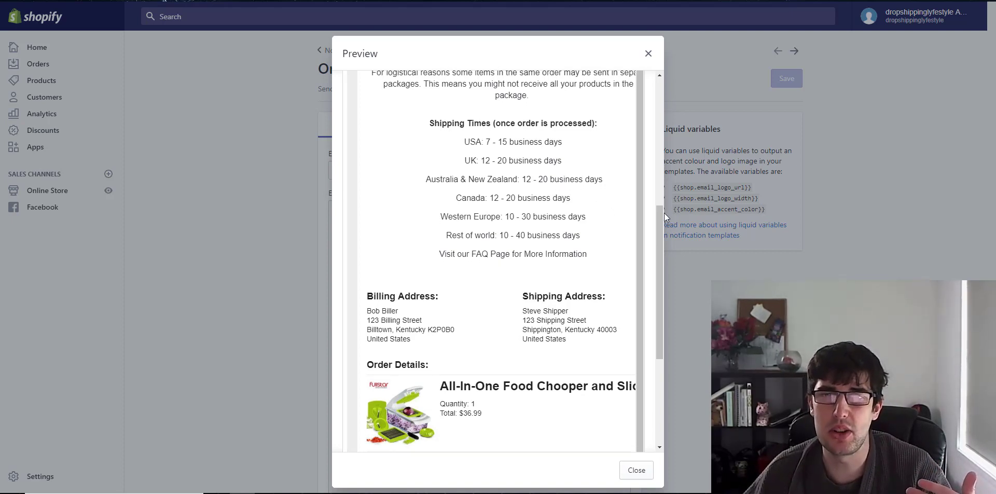
left_click_drag(662, 238, 683, 347)
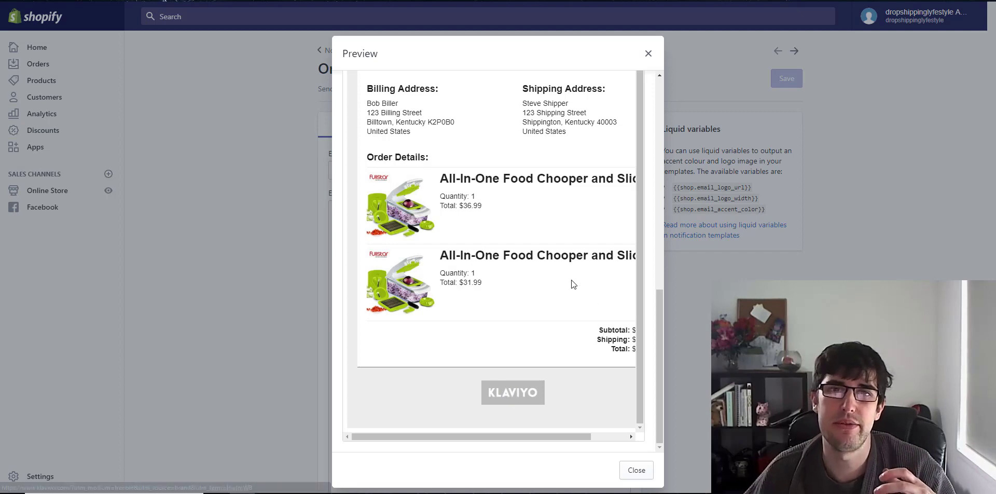
scroll(572, 282, "up", 1)
mouse_move(662, 322)
left_mouse_down()
mouse_move(673, 102)
mouse_move(691, 140)
left_mouse_up()
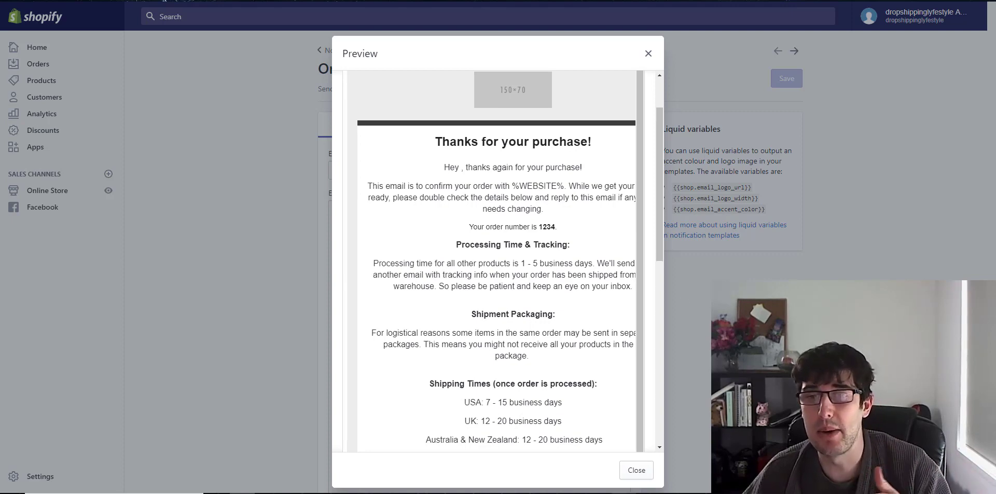
Return to the Notifications list and open a shipping notification template
left_click(635, 470)
left_click(358, 52)
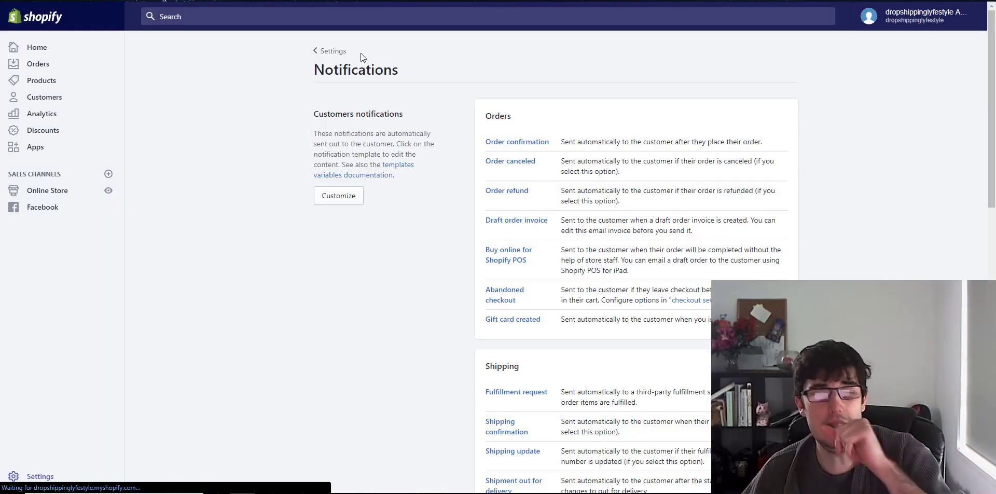
scroll(497, 248, "down", 2)
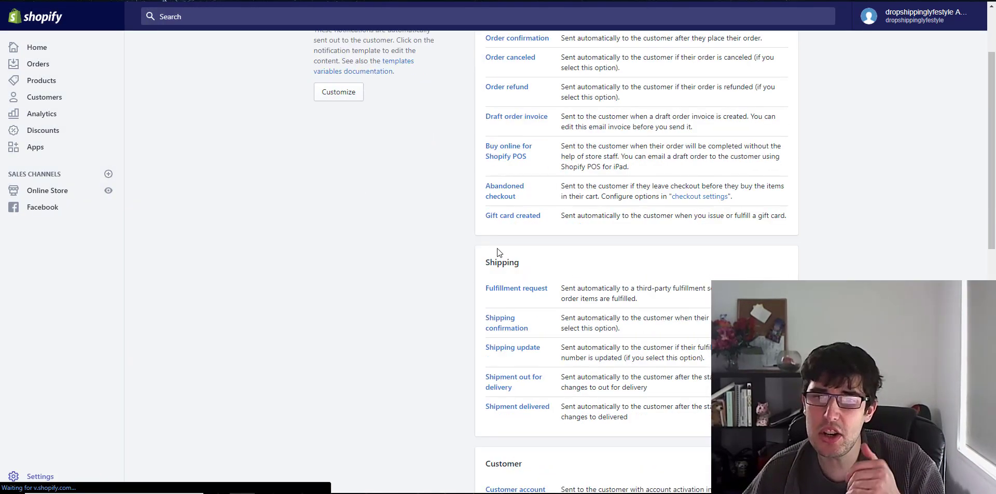
left_click(499, 327)
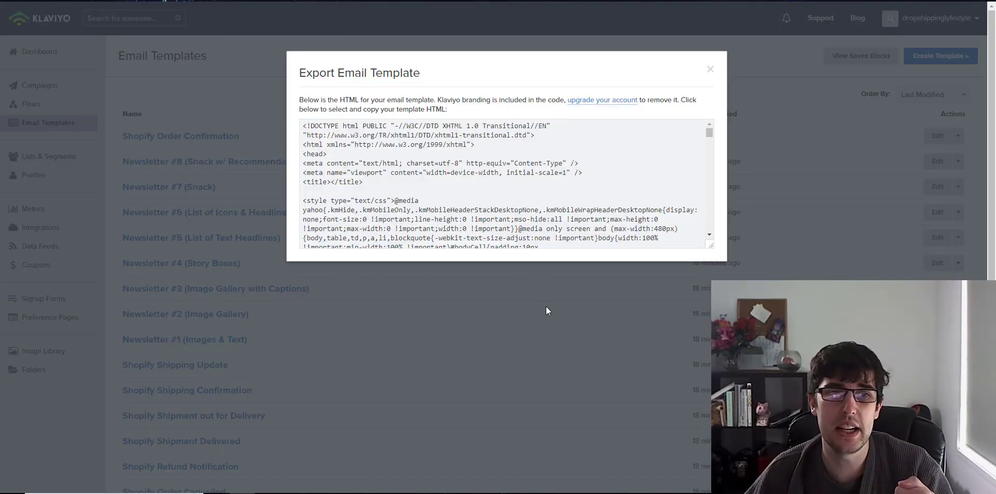
Open Klaviyo's Shopify Shipping Confirmation template and delete its quick-preview text block
scroll(306, 283, "down", 2)
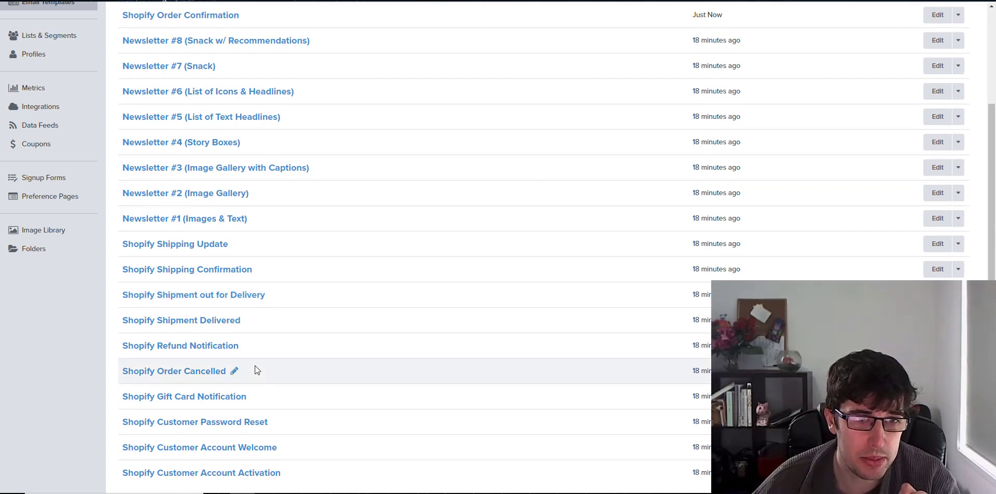
left_click(203, 271)
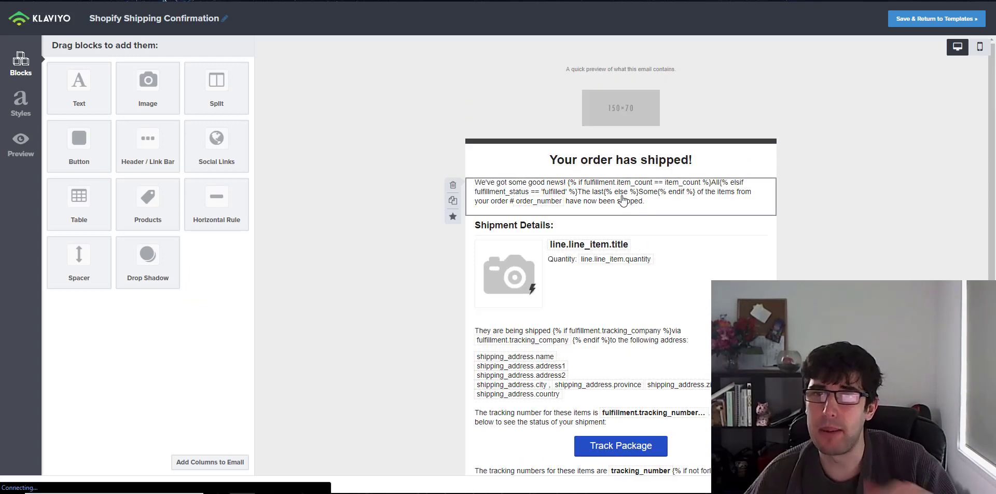
mouse_move(621, 109)
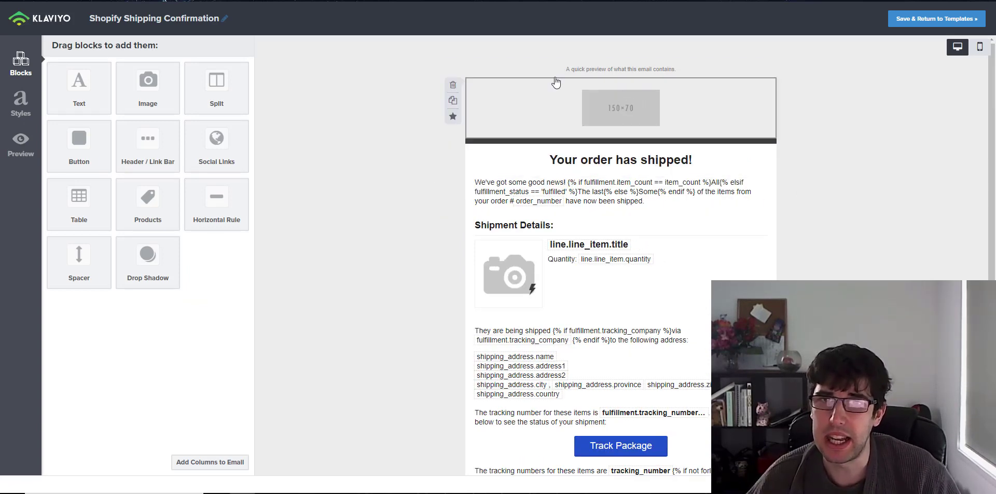
left_click(454, 71)
left_click(597, 125)
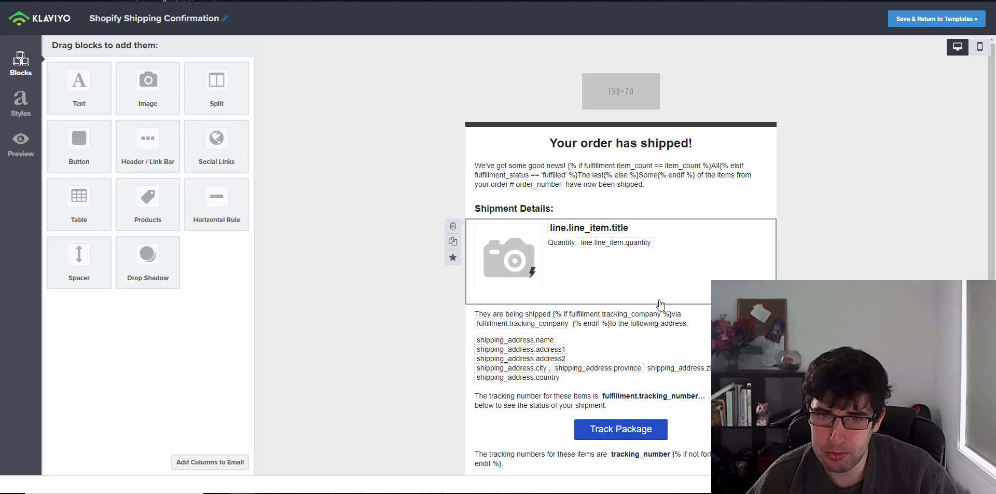
scroll(623, 327, "down", 1)
scroll(595, 381, "down", 2)
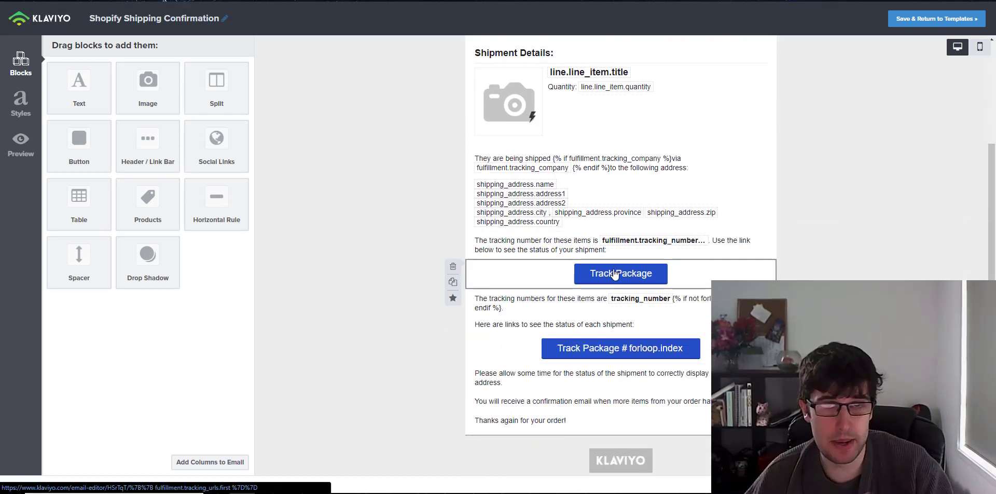
scroll(615, 274, "up", 1)
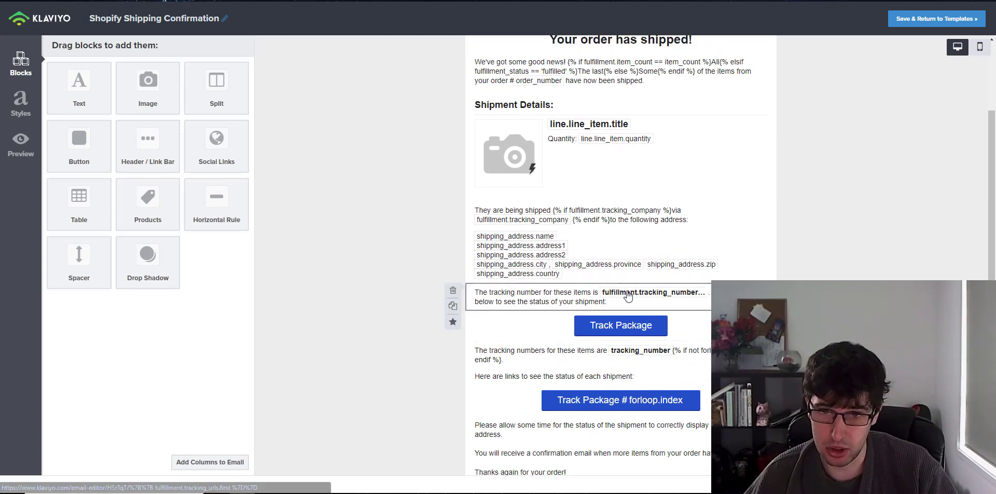
scroll(585, 194, "up", 2)
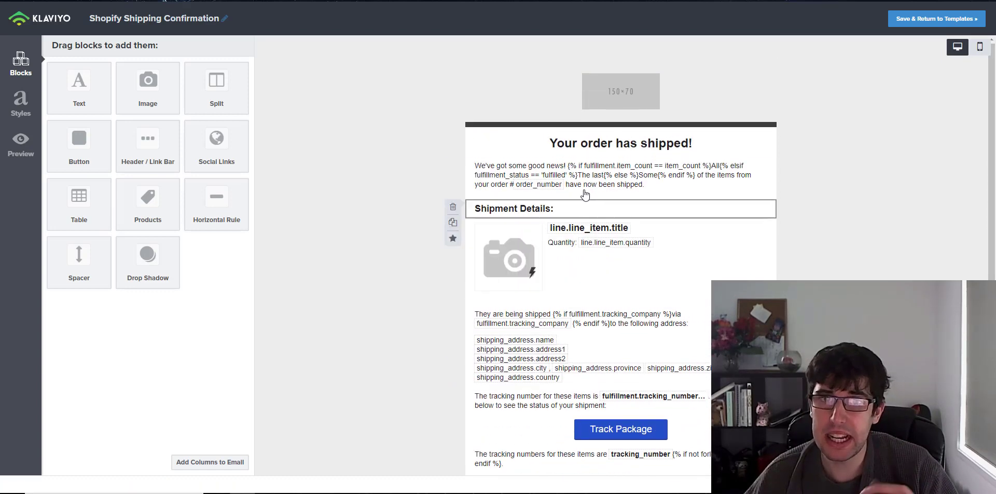
Paste the Google Docs processing, packaging and shipping-times text below the shipped intro line
left_click(617, 193)
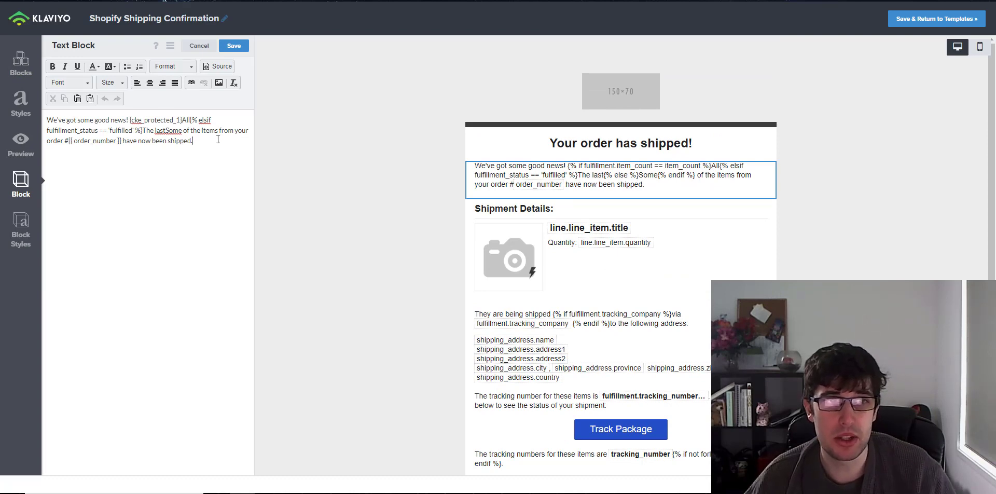
key("Return")
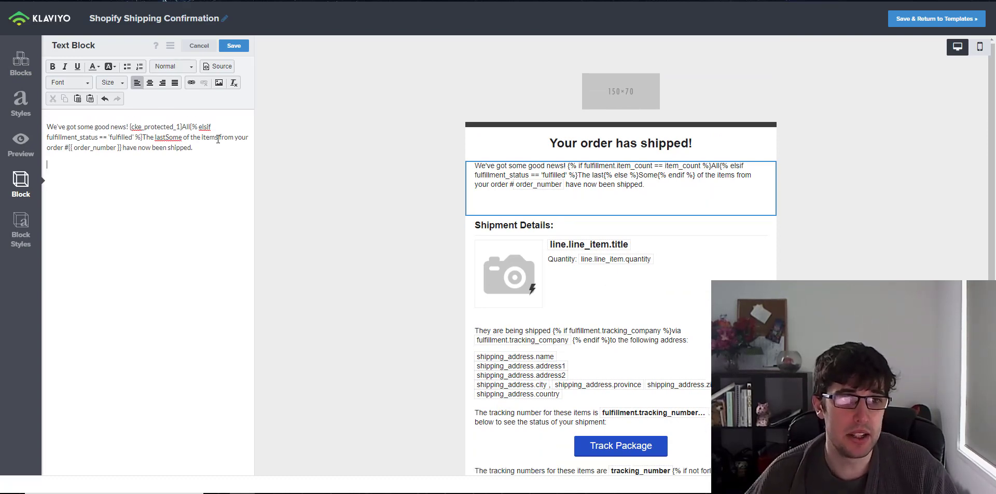
key("ctrl+v")
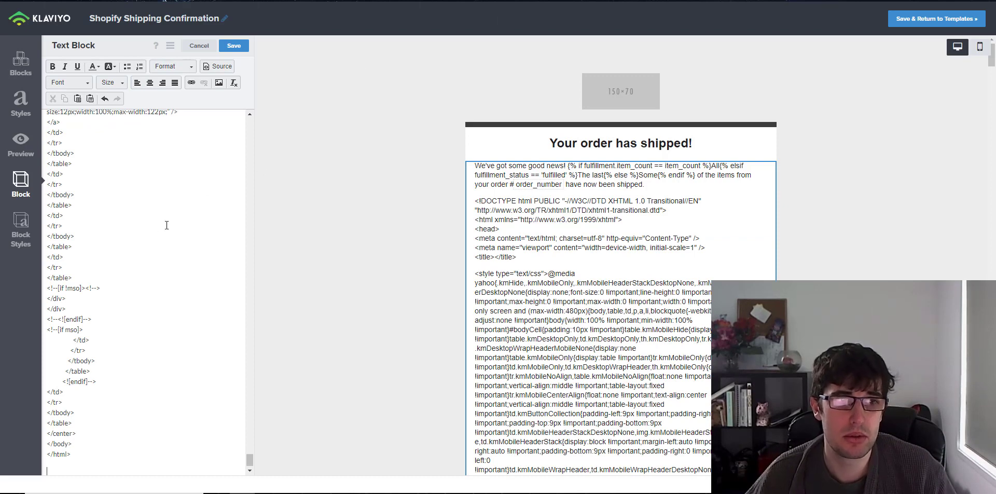
key("ctrl+z")
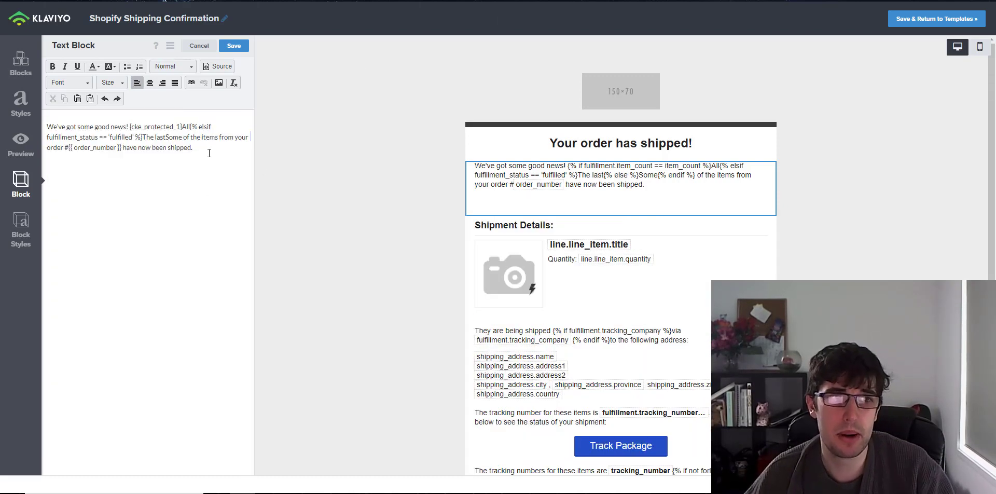
key("ctrl+Tab")
key("ctrl+c")
key("ctrl+shift+Tab")
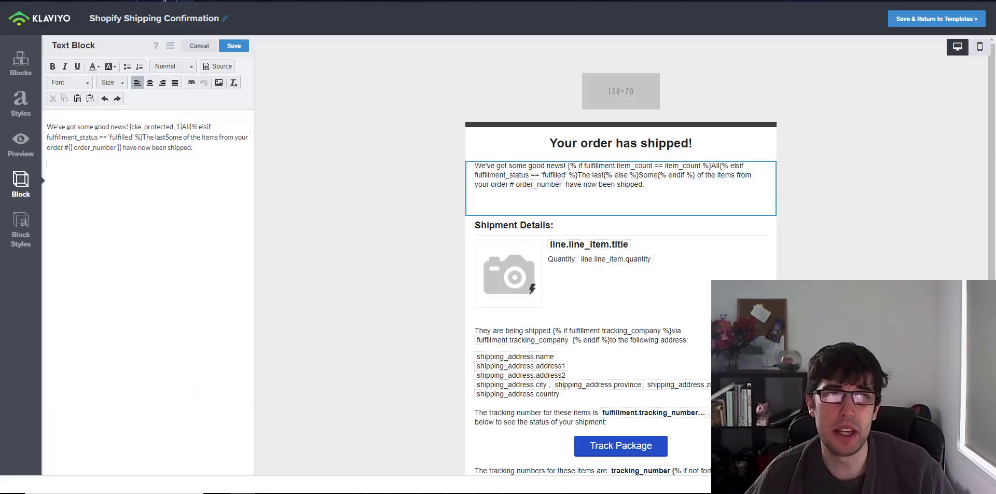
key("ctrl+v")
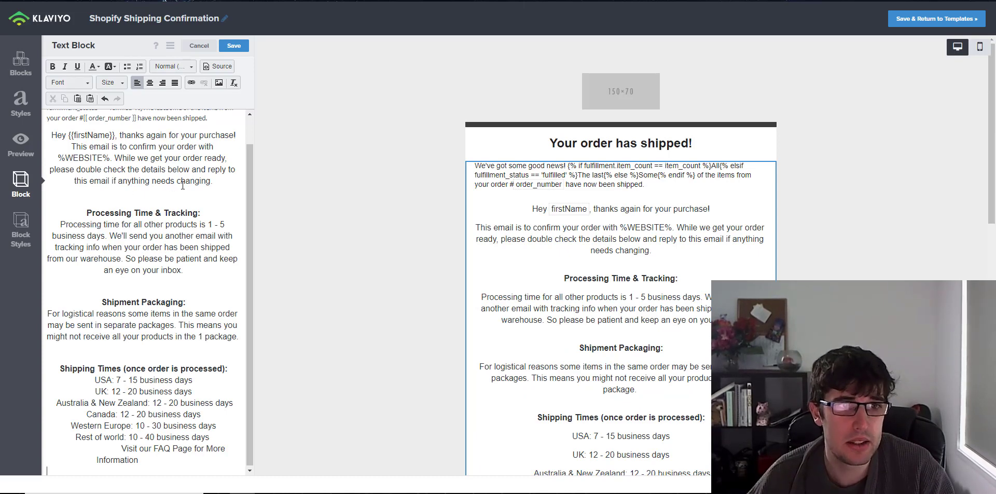
scroll(182, 185, "up", 1)
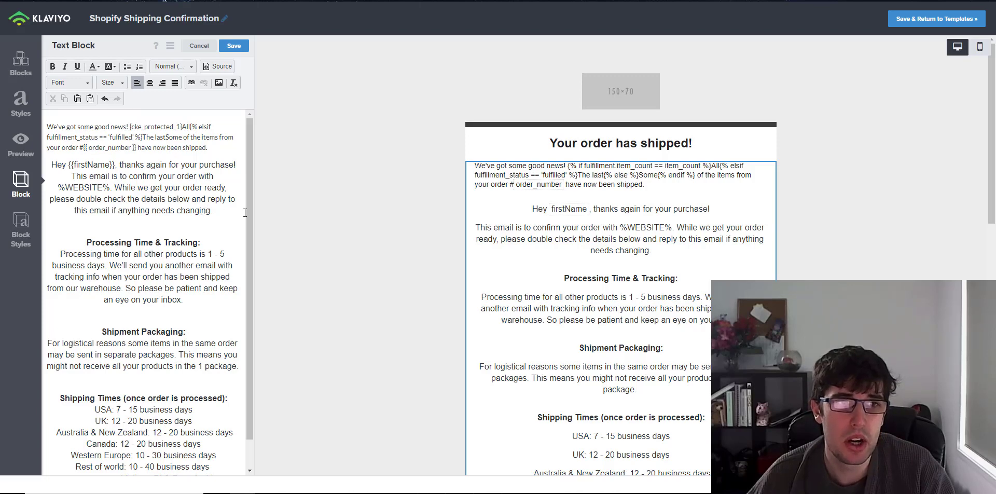
Delete the greeting paragraph and the blank lines above each new heading
left_click_drag(213, 210, 59, 164)
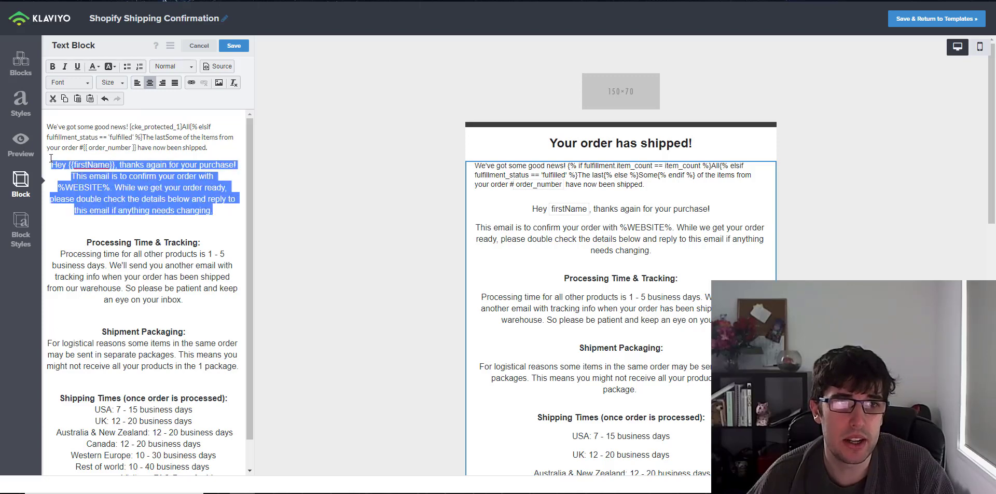
key("BackSpace")
key("Delete")
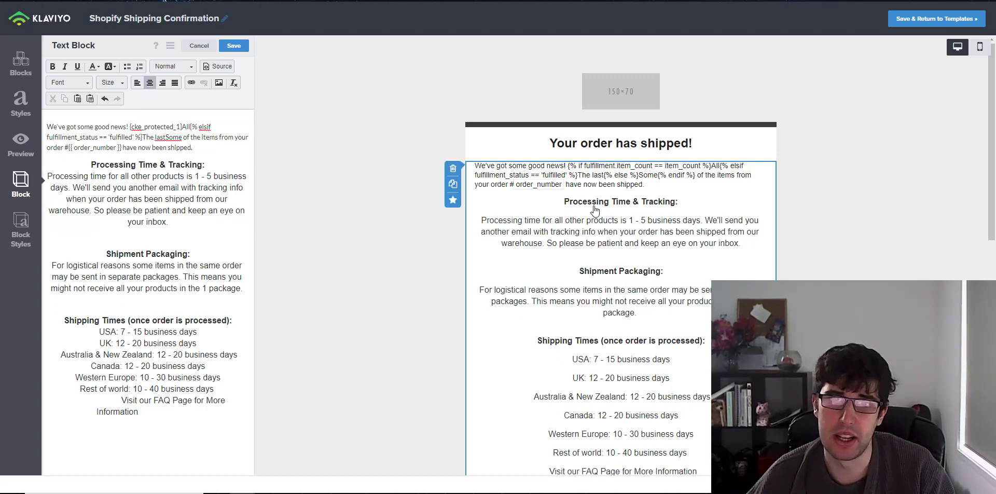
key("Delete")
left_click(124, 299)
key("BackSpace")
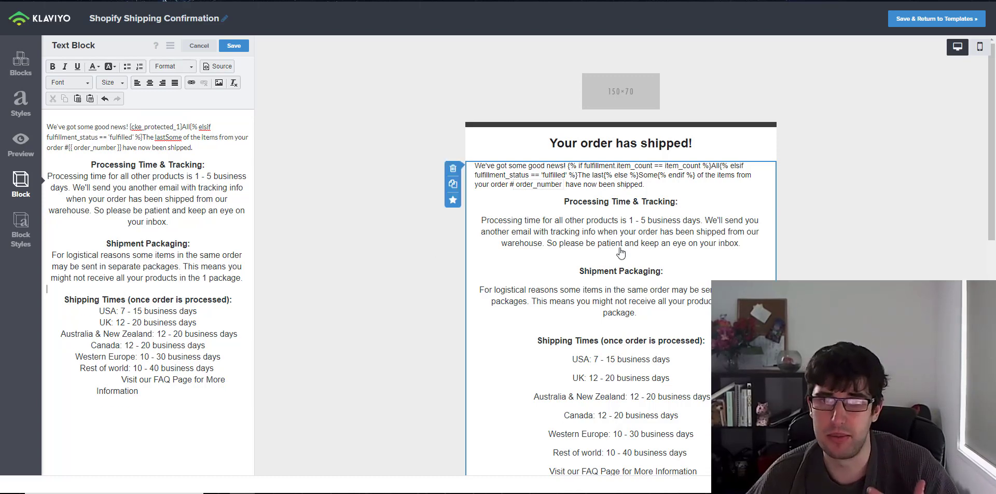
scroll(632, 242, "down", 2)
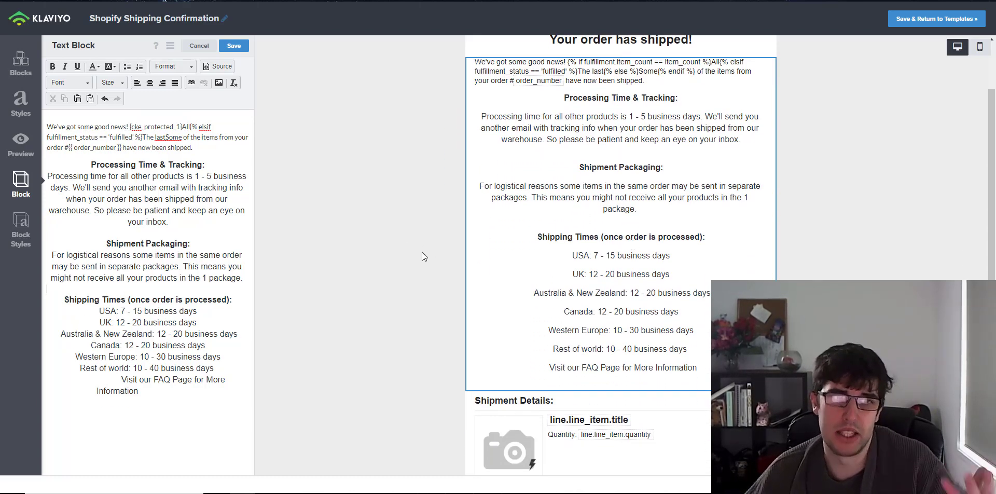
scroll(422, 251, "up", 2)
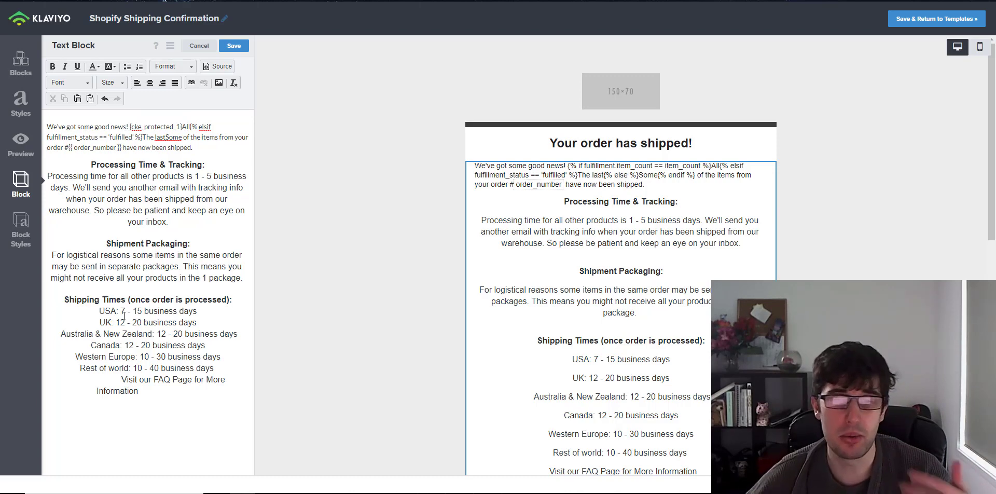
mouse_move(621, 234)
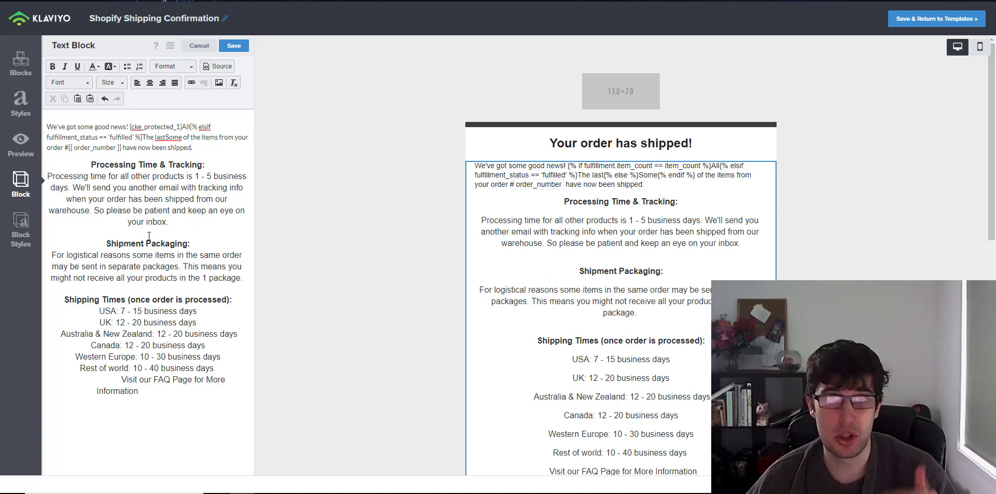
scroll(834, 232, "down", 4)
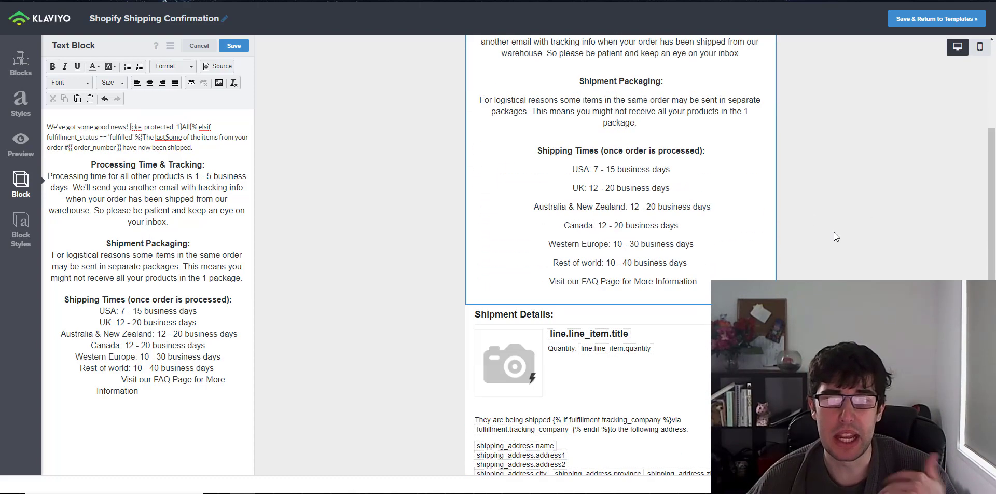
scroll(834, 232, "up", 4)
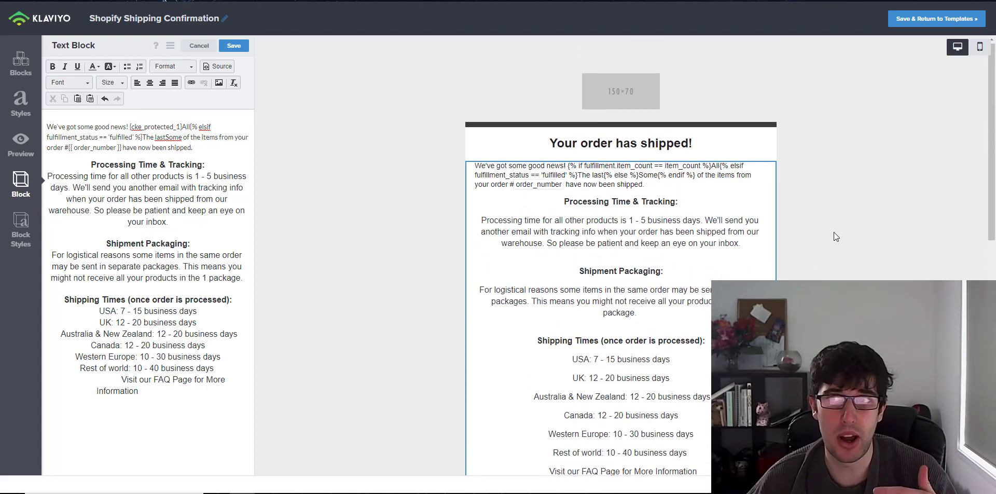
scroll(834, 232, "down", 3)
scroll(833, 232, "down", 2)
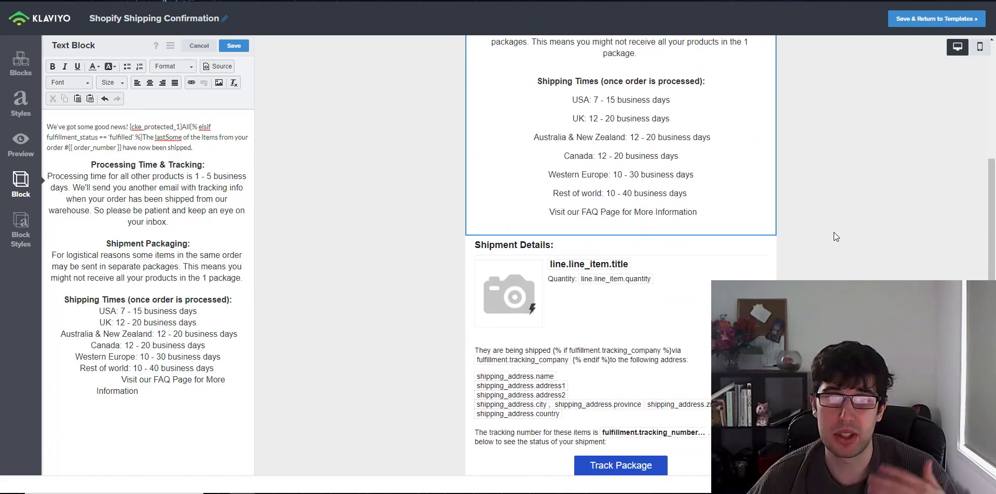
scroll(833, 232, "down", 1)
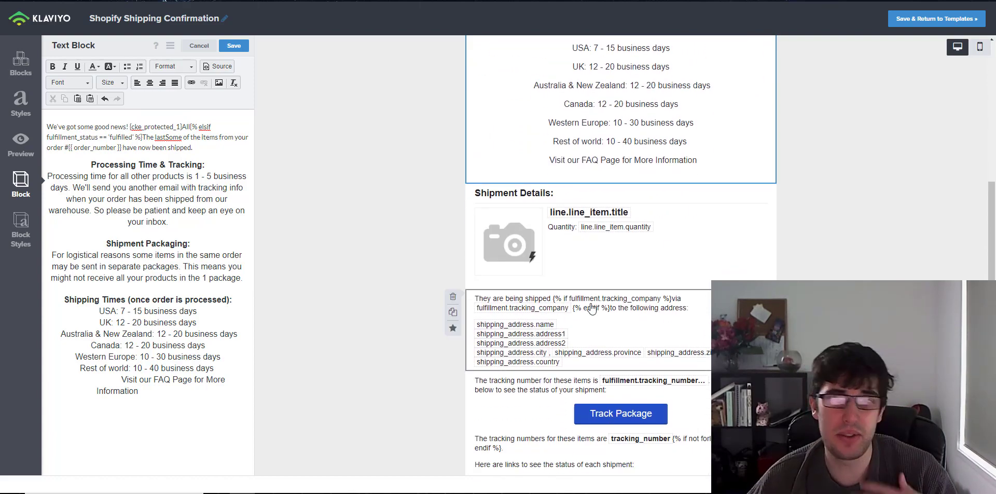
scroll(592, 308, "down", 1)
scroll(592, 308, "down", 2)
scroll(624, 297, "up", 5)
scroll(624, 297, "up", 4)
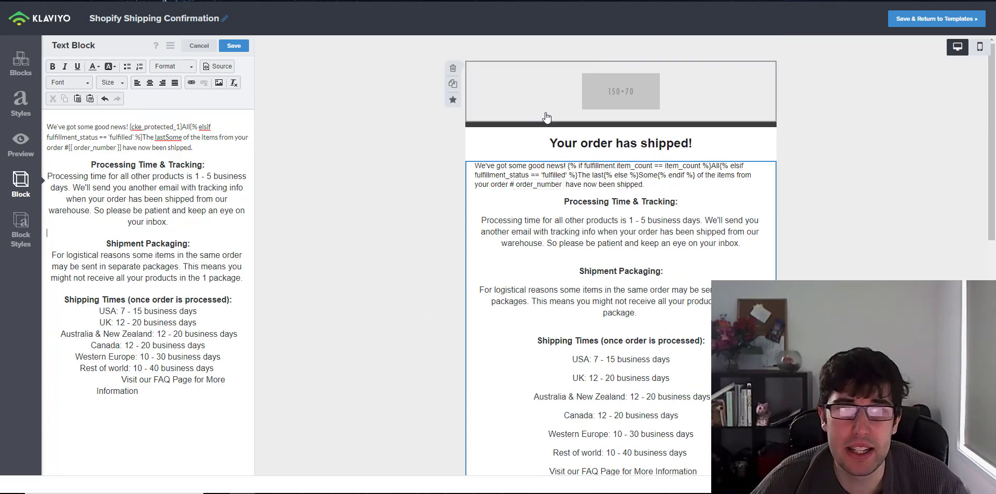
scroll(572, 160, "down", 1)
scroll(623, 218, "down", 4)
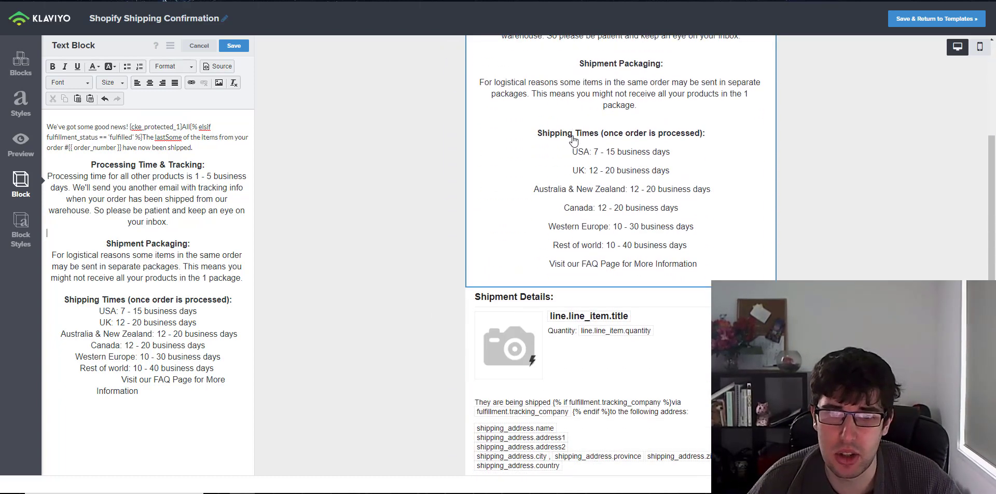
scroll(674, 249, "down", 5)
scroll(695, 254, "up", 1)
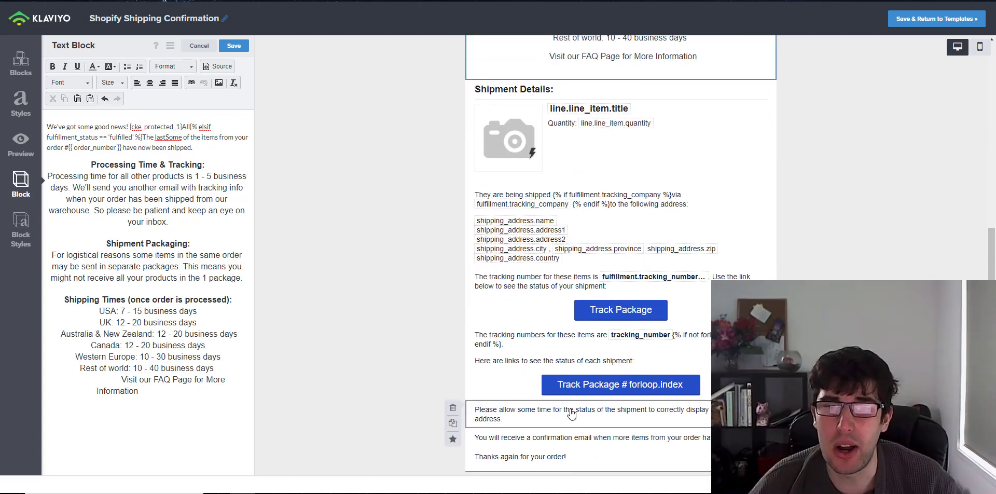
scroll(570, 394, "up", 1)
scroll(607, 234, "up", 2)
scroll(602, 223, "up", 2)
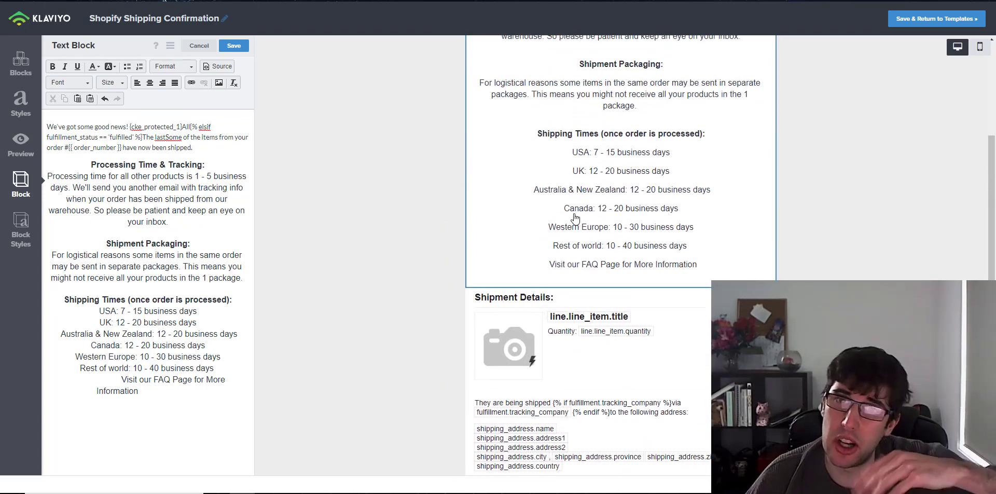
scroll(574, 216, "up", 2)
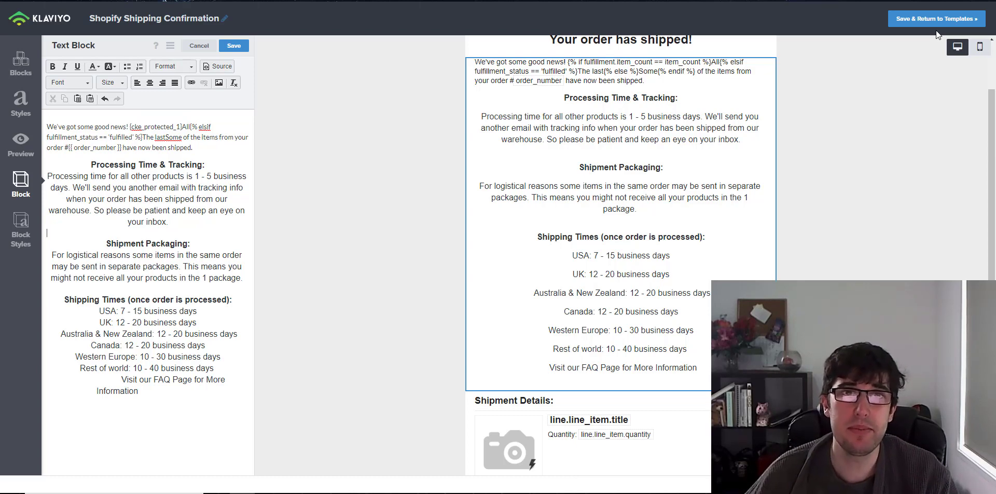
Save the Shipping Confirmation template and export it as HTML, selecting all the code
left_click(932, 20)
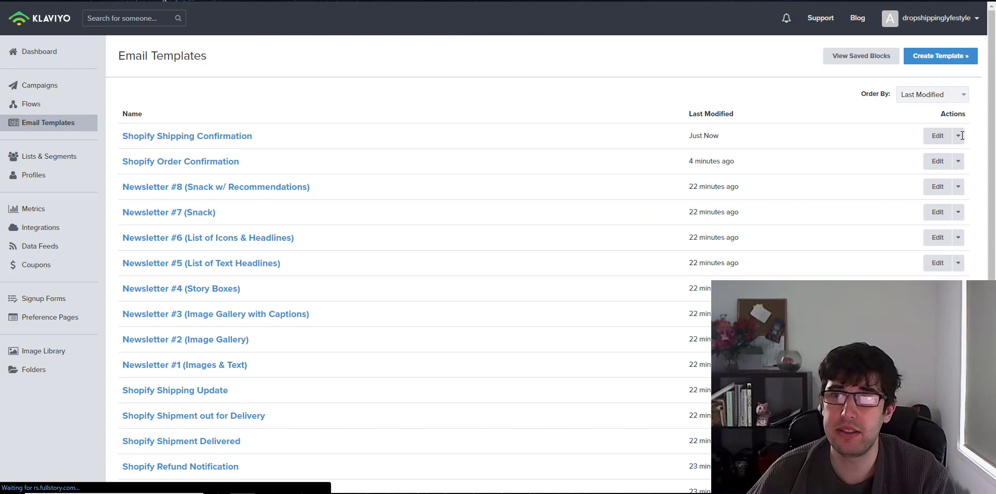
left_click(958, 136)
left_click(937, 164)
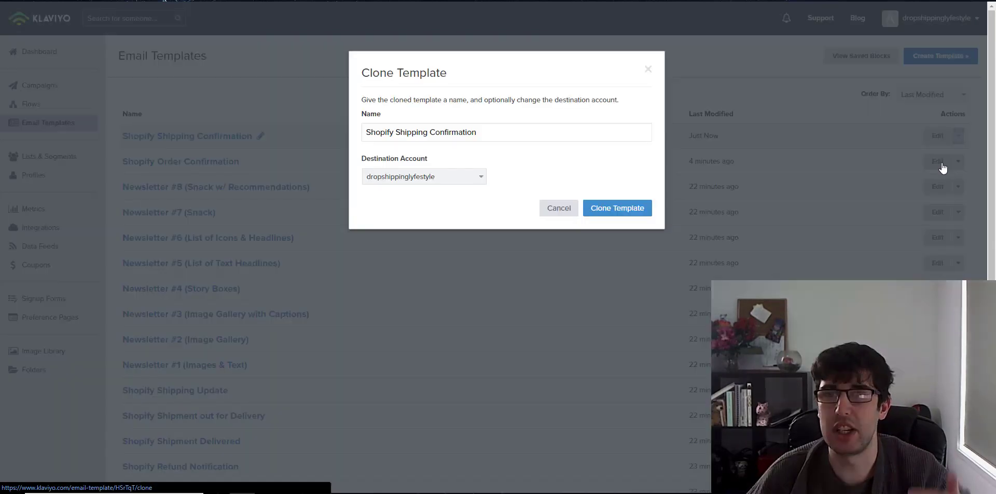
left_click(556, 209)
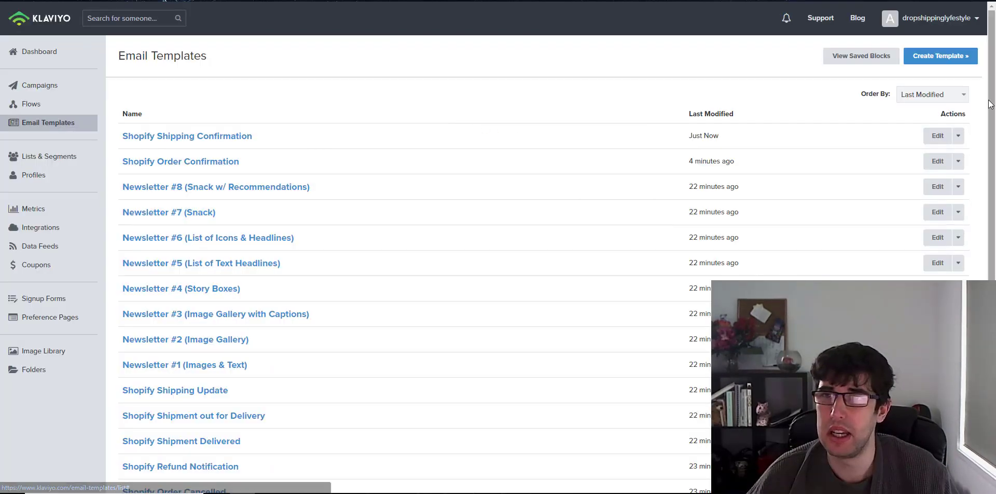
left_click(959, 136)
left_click(946, 152)
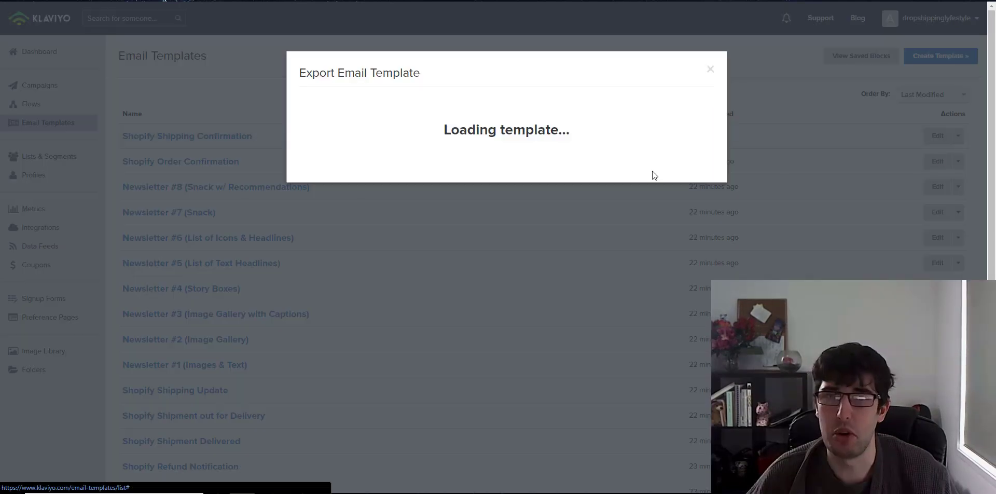
left_click(473, 182)
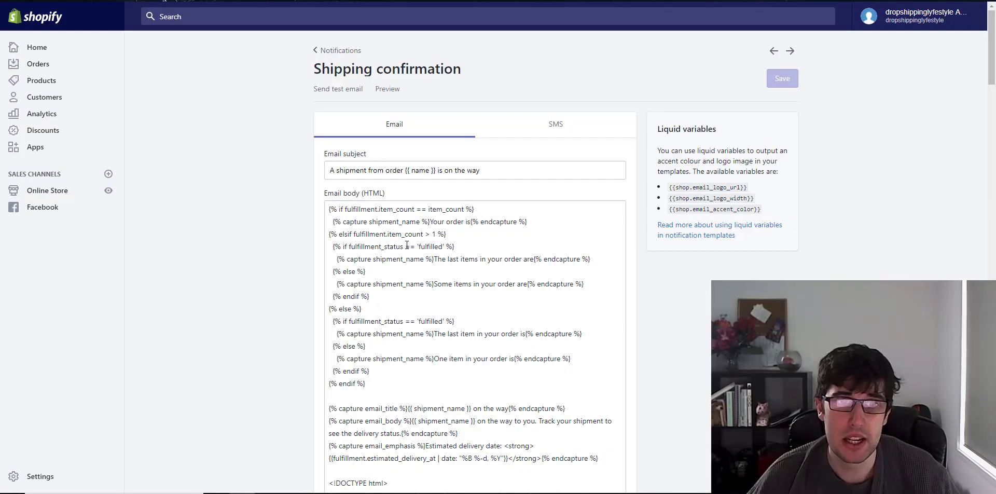
Replace Shopify's shipping confirmation email body with the copied Klaviyo HTML
left_click(444, 260)
key("ctrl+a")
key("ctrl+v")
Save Shopify's Shipping confirmation notification from the top of the editor
scroll(770, 97, "up", 20)
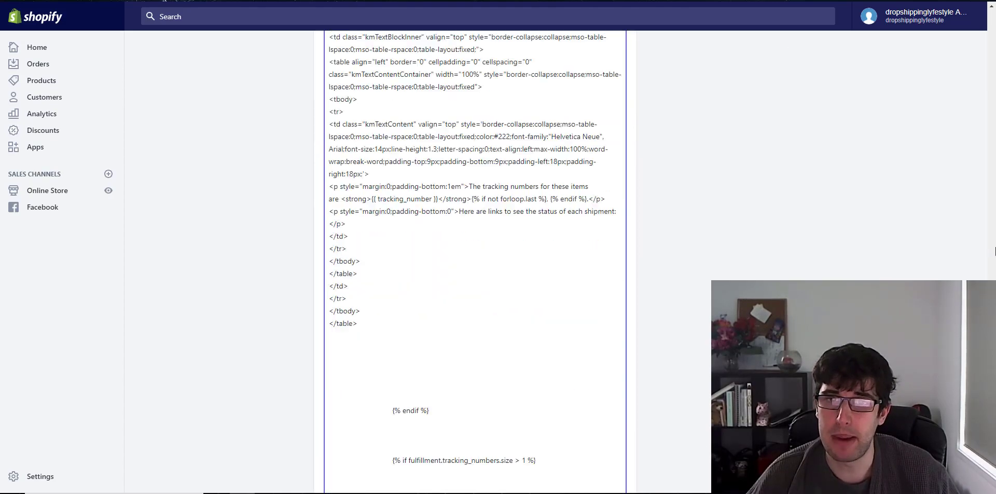
left_click(779, 83)
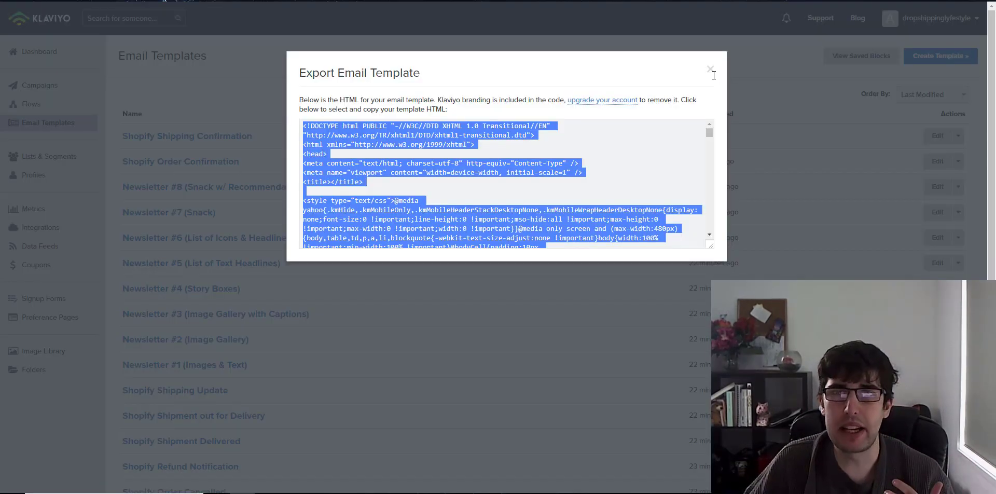
Close the Export Email Template modal, revealing the Email Templates list
left_click(712, 70)
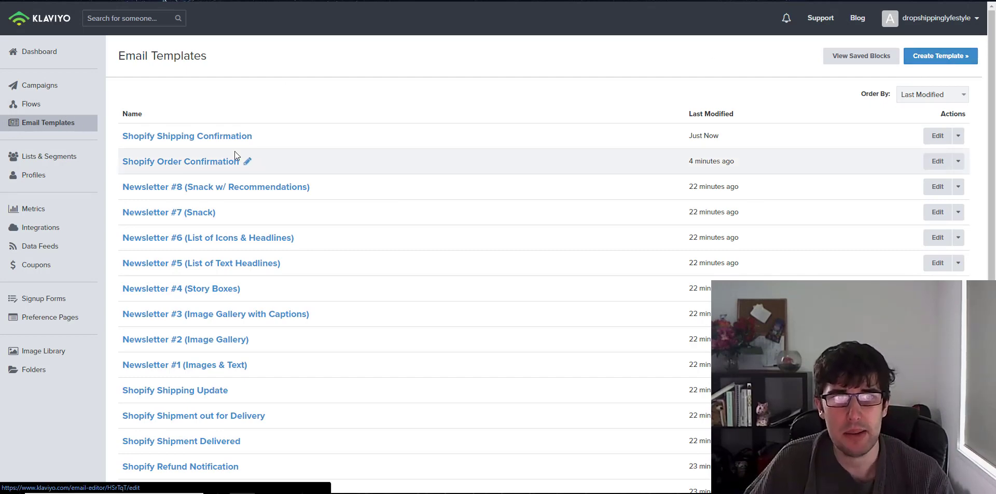
mouse_move(33, 209)
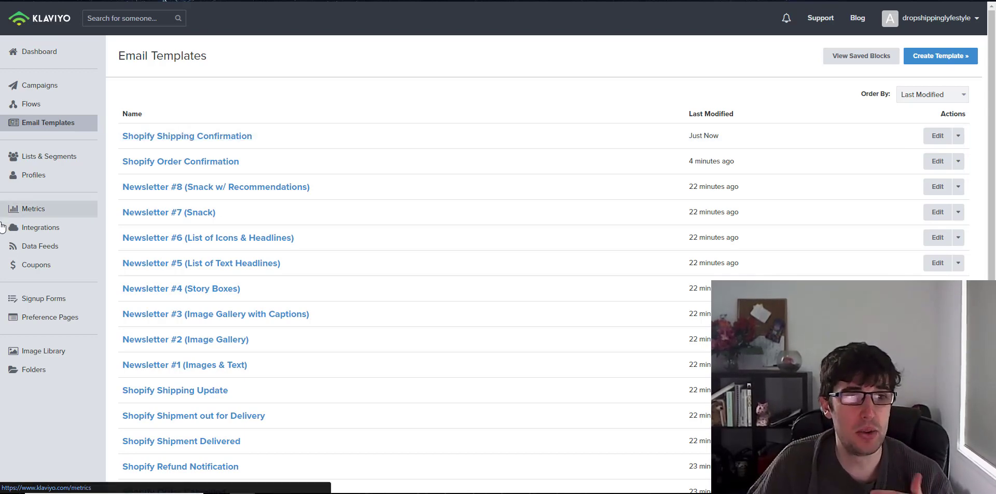
Go to Klaviyo's Integrations page from the left sidebar
left_click(36, 224)
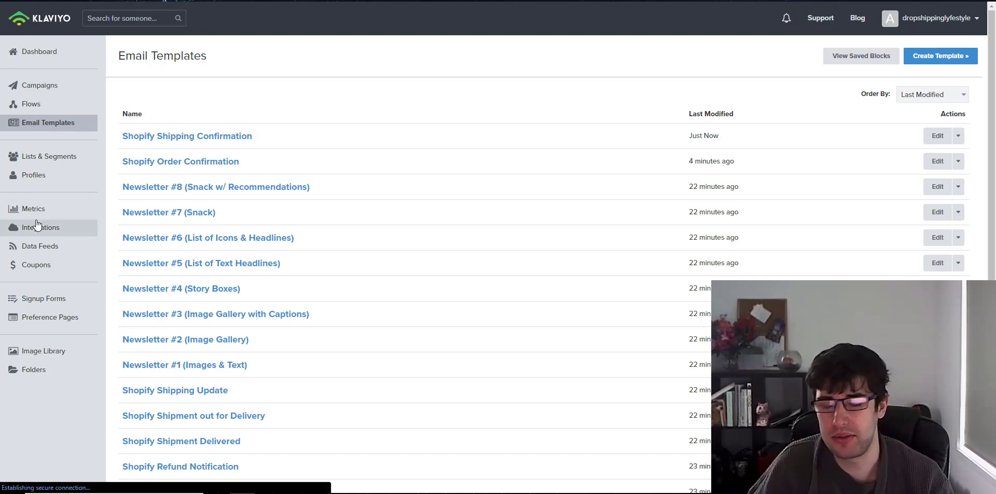